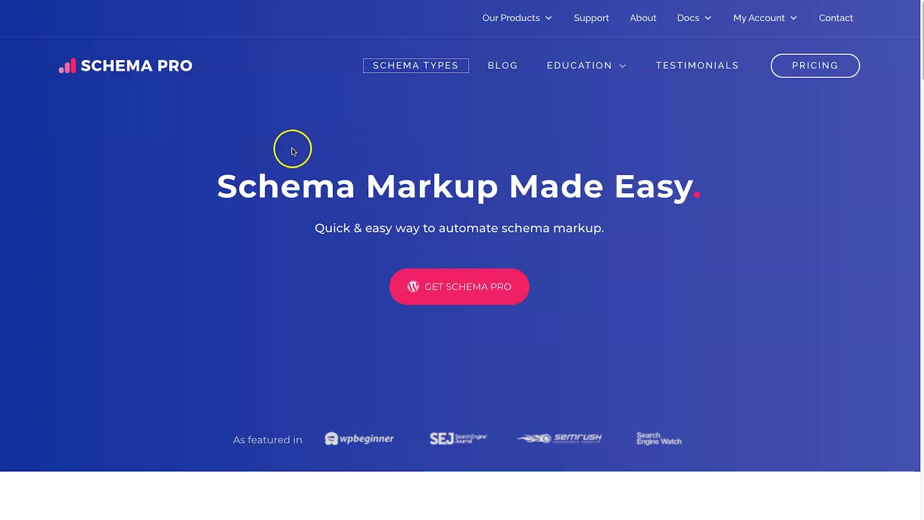
- Look through the schema types supported by Schema Pro, such as Review, Local Business, Article and Product
scroll(256, 154, "down", 10)
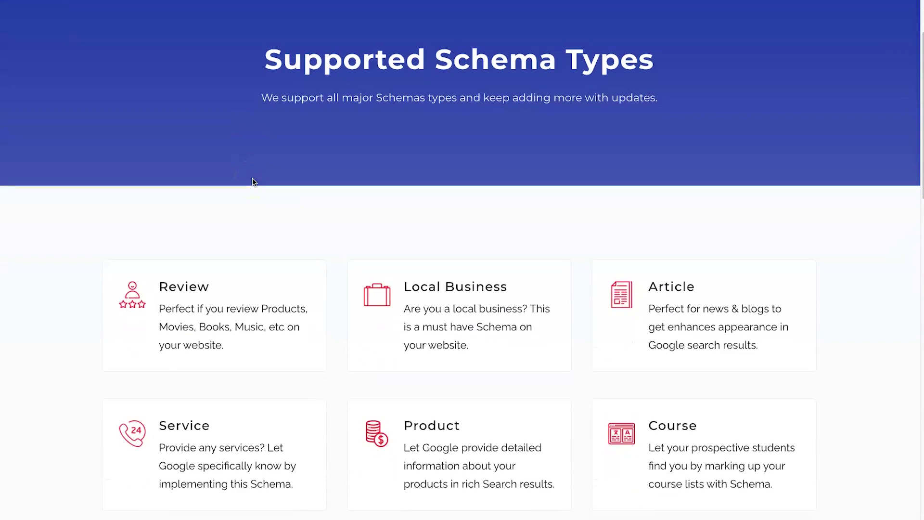
scroll(252, 178, "down", 3)
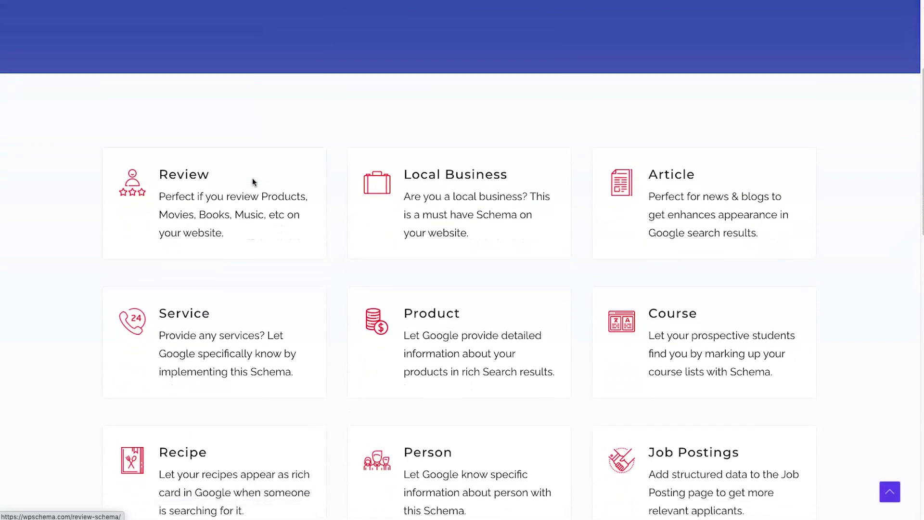
scroll(253, 181, "down", 2)
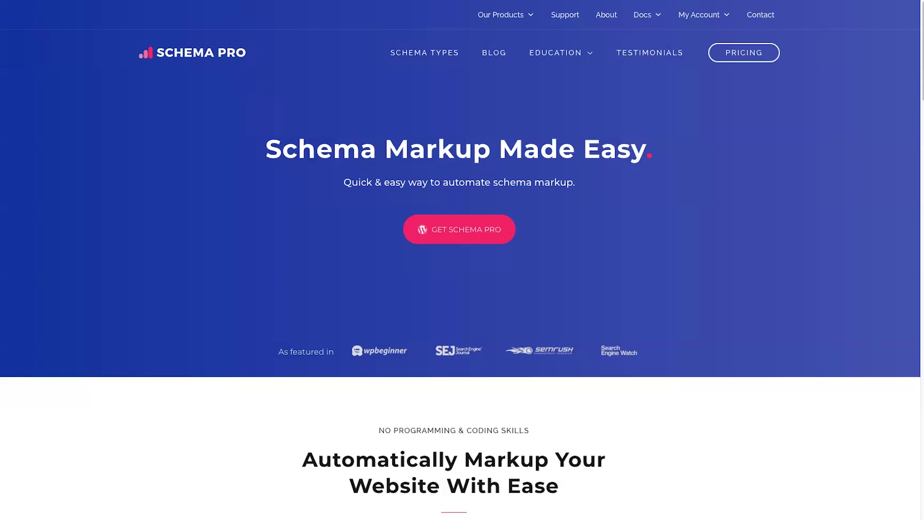
key("Return")
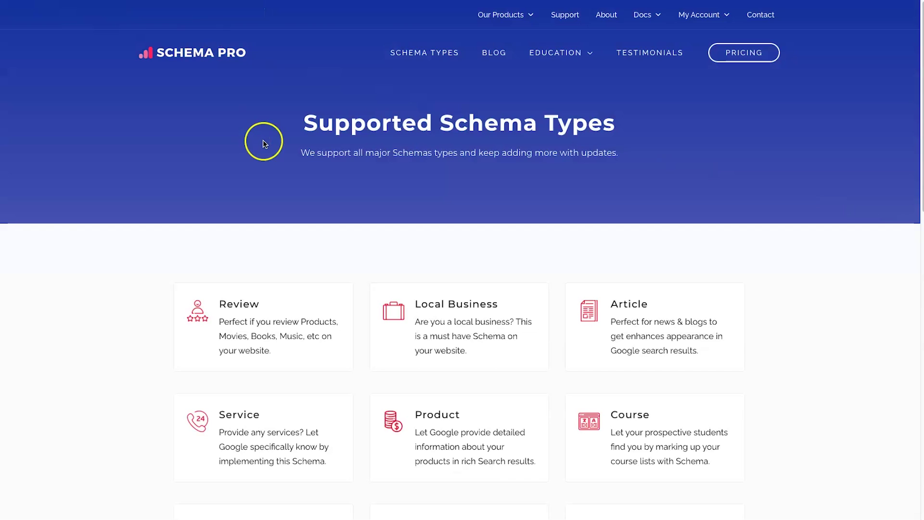
scroll(117, 311, "down", 3)
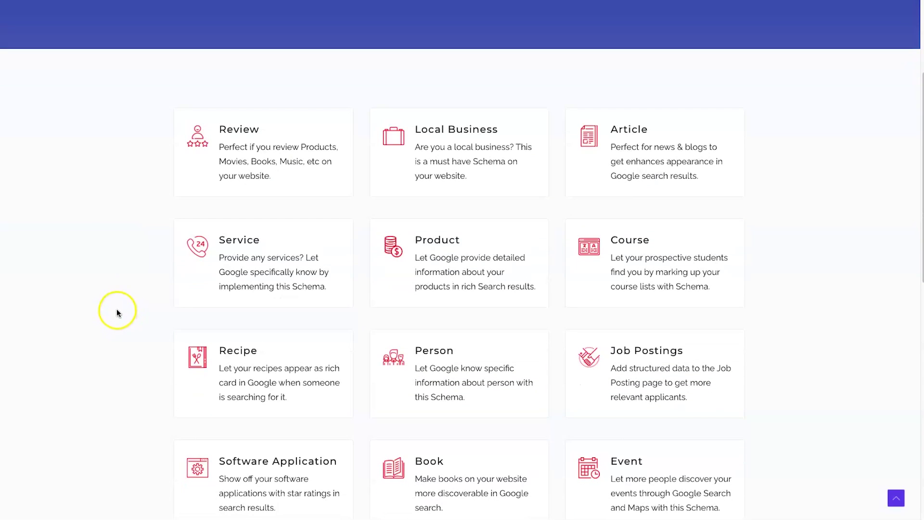
left_click(261, 143)
left_click(265, 135)
scroll(157, 261, "down", 1)
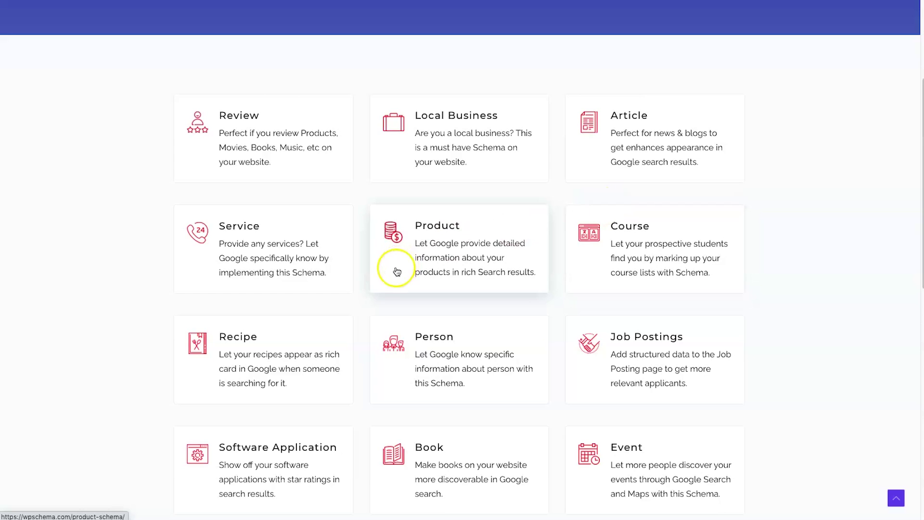
scroll(197, 265, "down", 5)
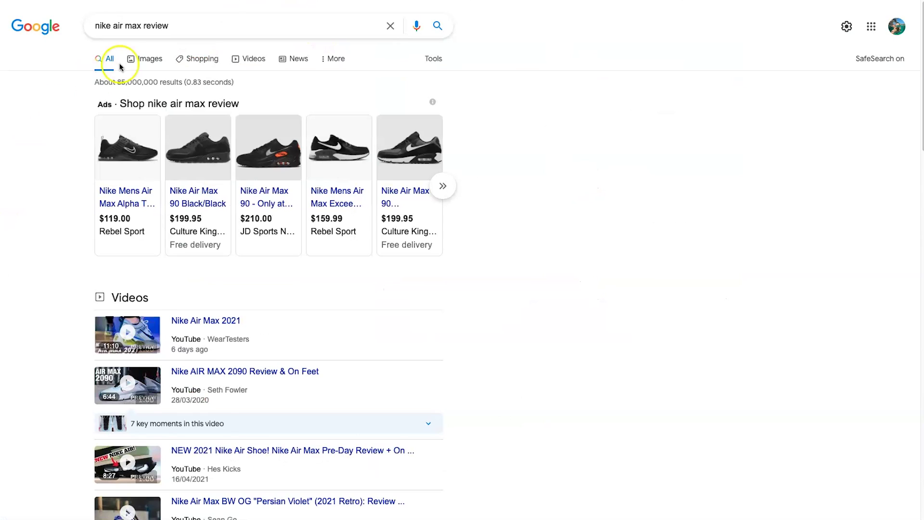
- Switch to the Google results for "nike air max review" and examine the star ratings shown under the listings
left_click(181, 24)
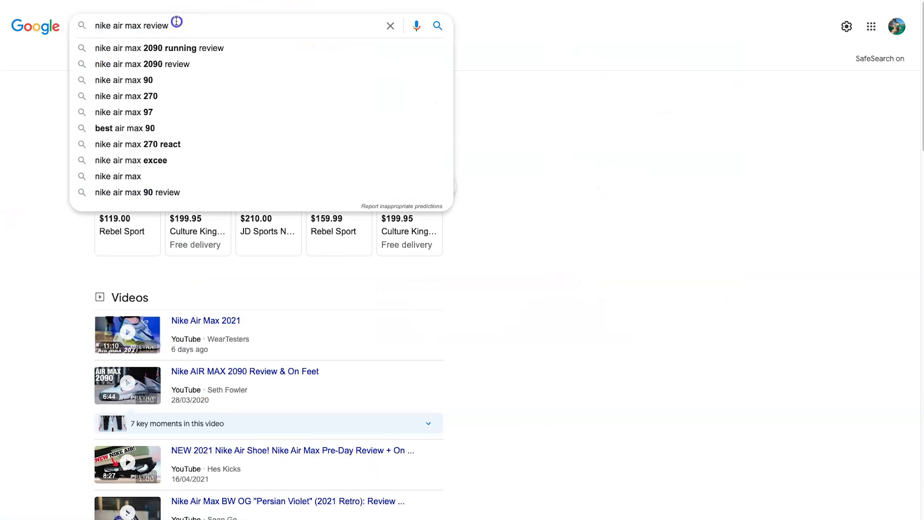
left_click(34, 89)
scroll(206, 89, "down", 10)
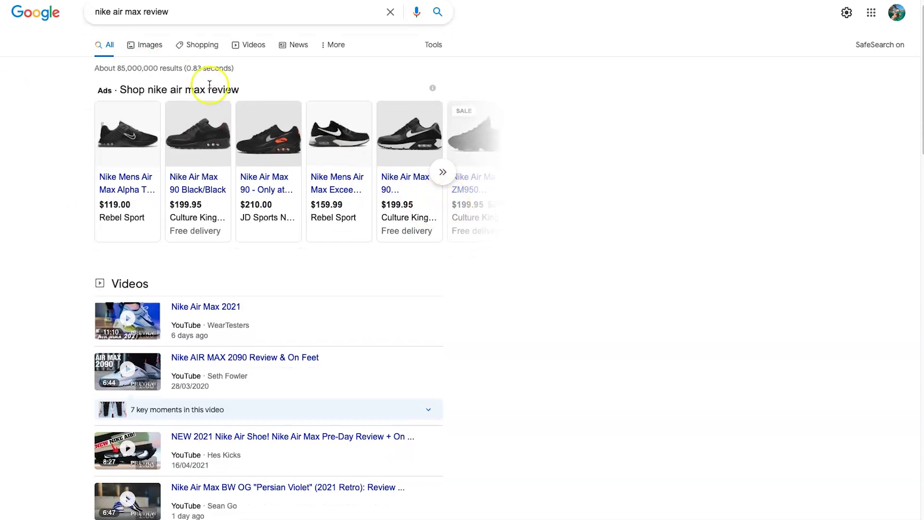
scroll(207, 94, "down", 2)
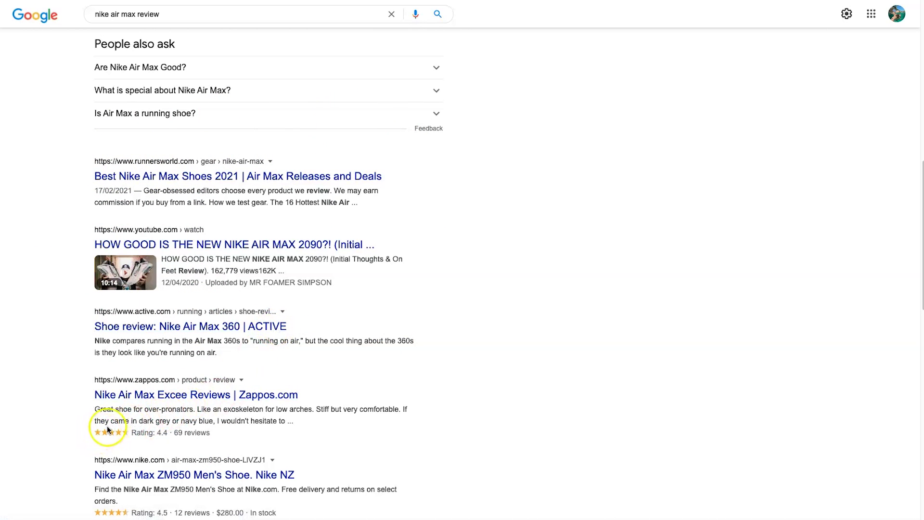
scroll(164, 400, "down", 1)
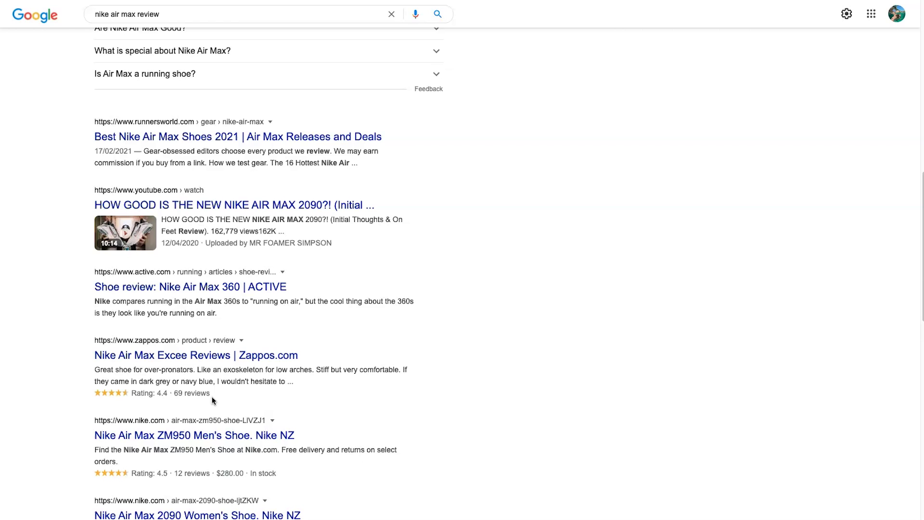
left_click(218, 385)
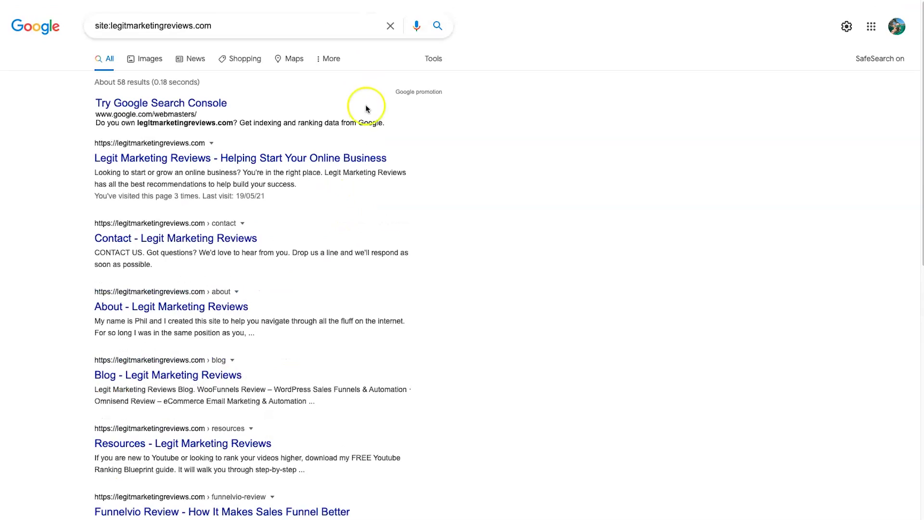
- Examine the review star ratings on the first page of the "site:legitmarketingreviews.com" search results
scroll(365, 107, "down", 5)
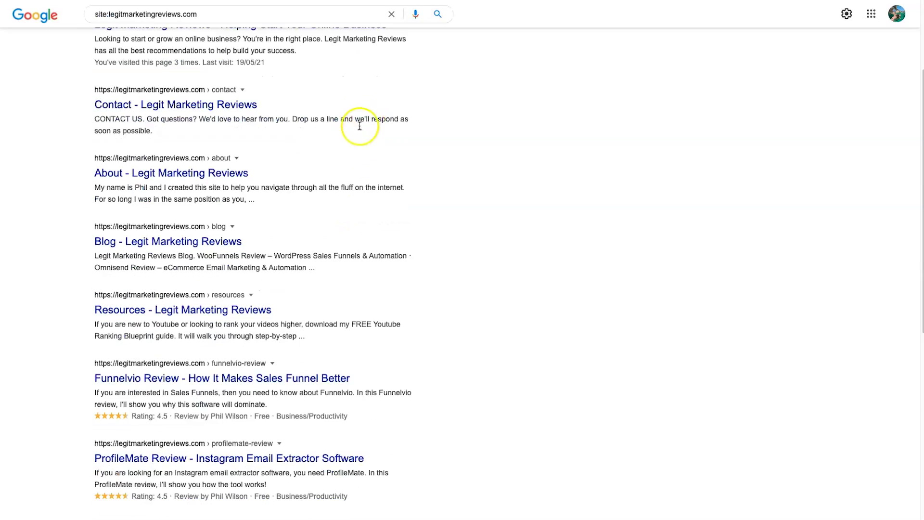
scroll(351, 128, "up", 4)
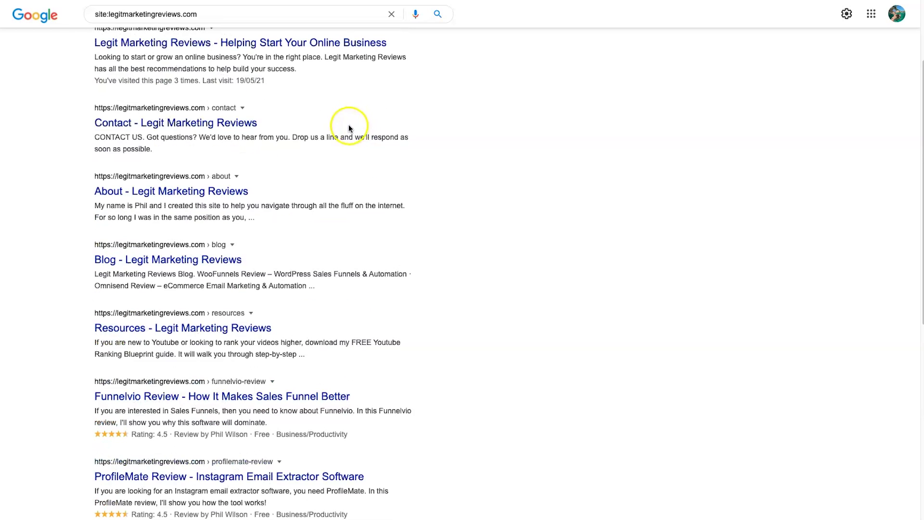
scroll(246, 132, "down", 6)
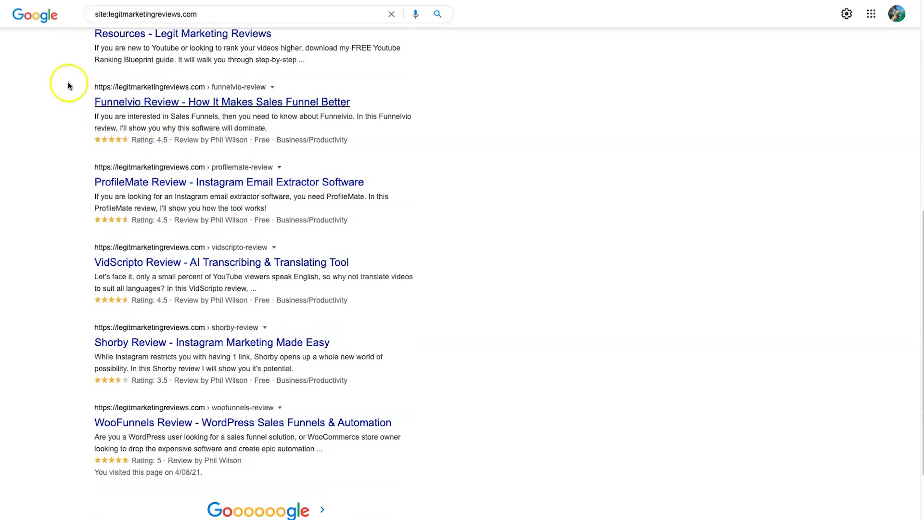
scroll(118, 312, "down", 3)
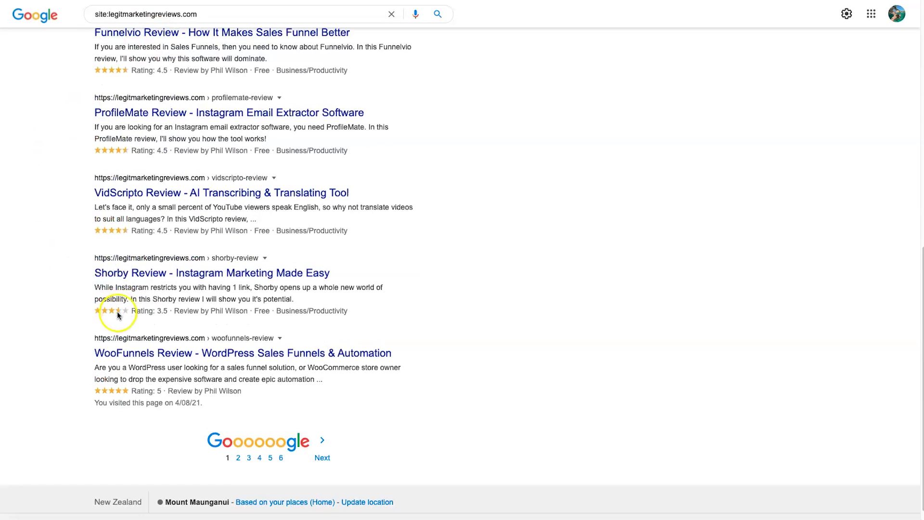
- Open page 2 of the site's search results and examine its review snippets from beginning to end
left_click(238, 458)
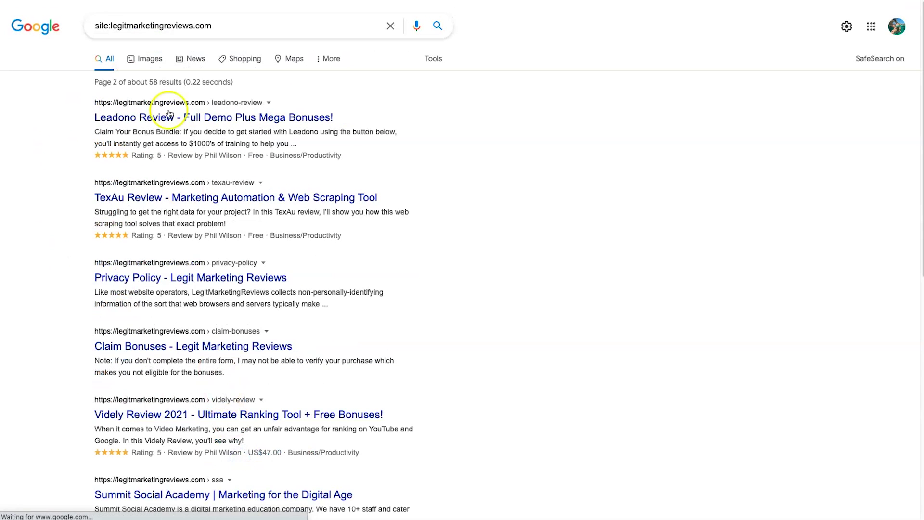
scroll(147, 152, "down", 10)
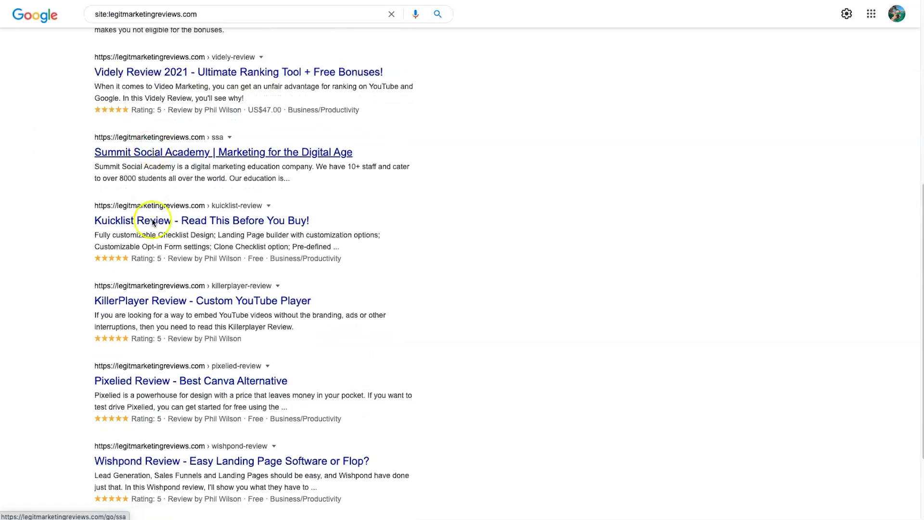
scroll(140, 337, "up", 5)
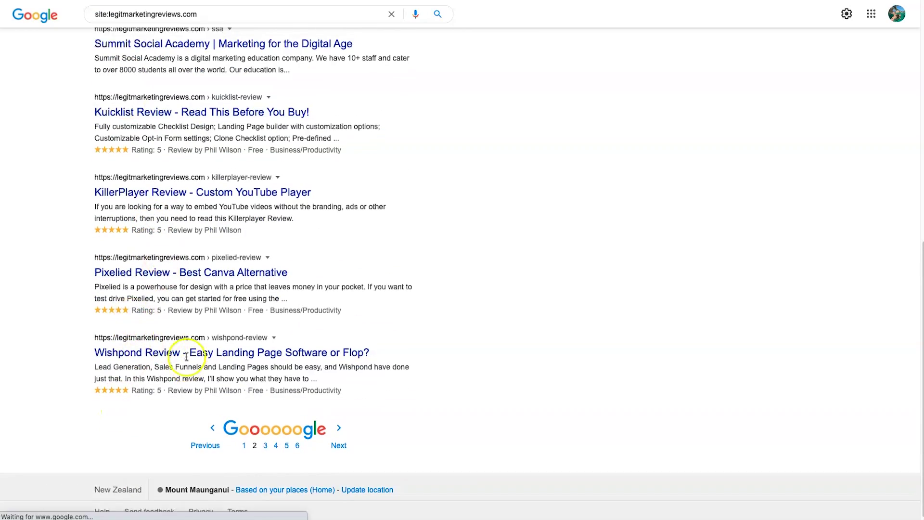
scroll(258, 387, "up", 7)
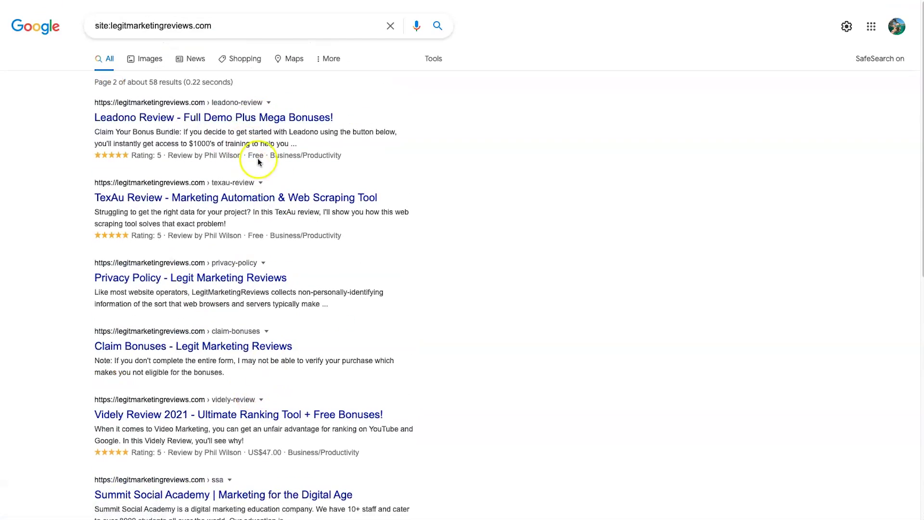
scroll(259, 423, "down", 9)
left_click(244, 472)
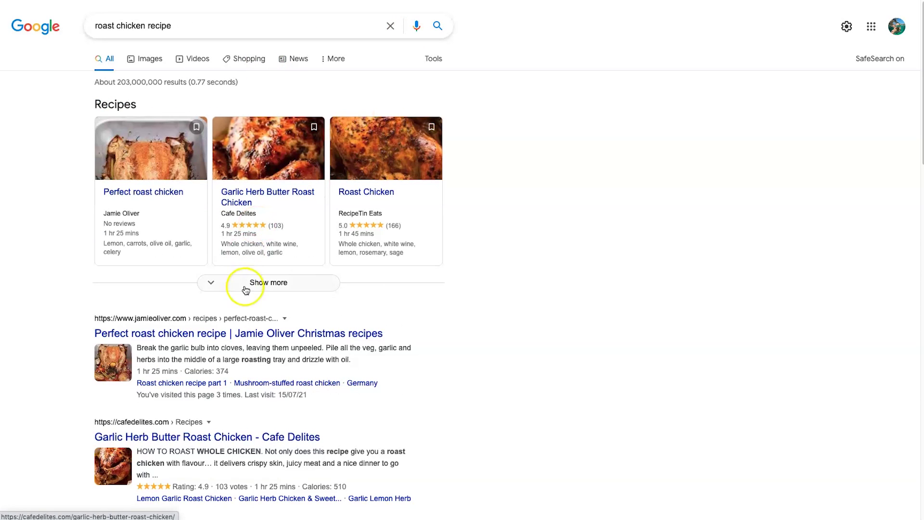
- Examine the rich snippets in the "roast chicken recipe" search results, including ratings, cooking times and related questions
scroll(419, 298, "down", 6)
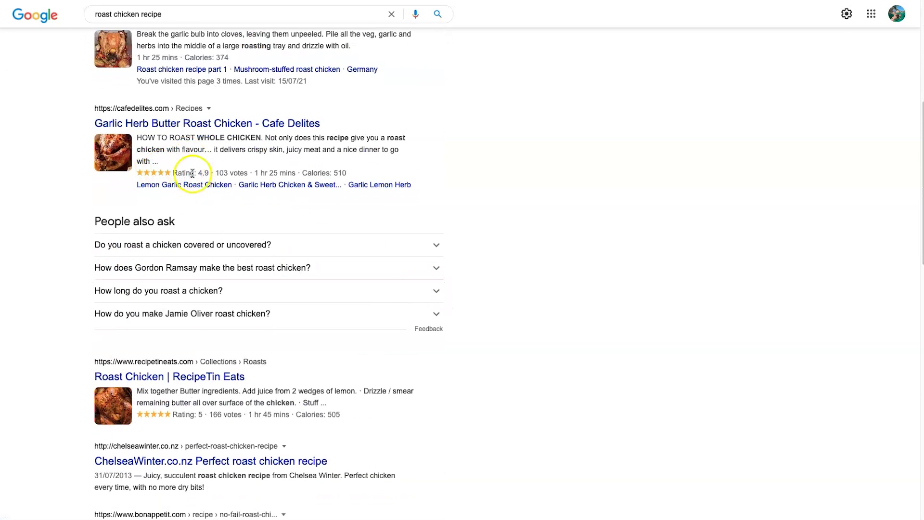
scroll(237, 173, "down", 3)
scroll(174, 350, "down", 5)
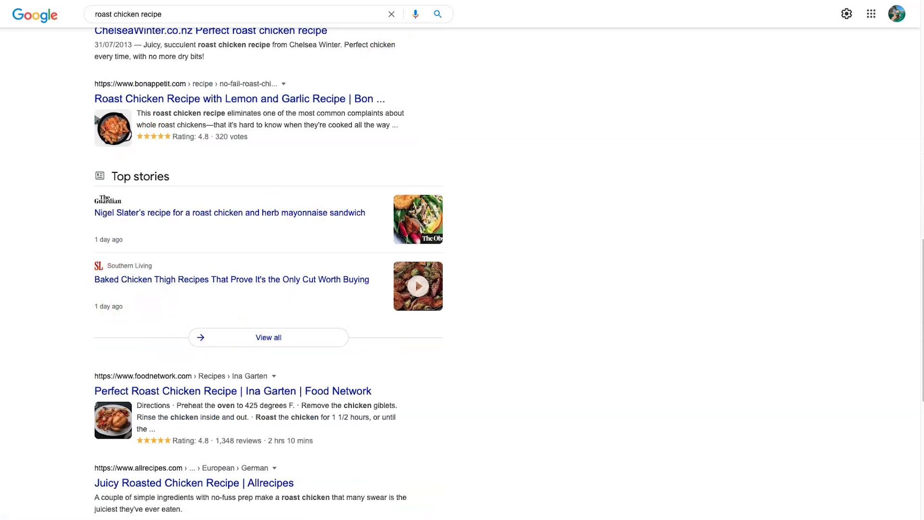
scroll(237, 211, "up", 8)
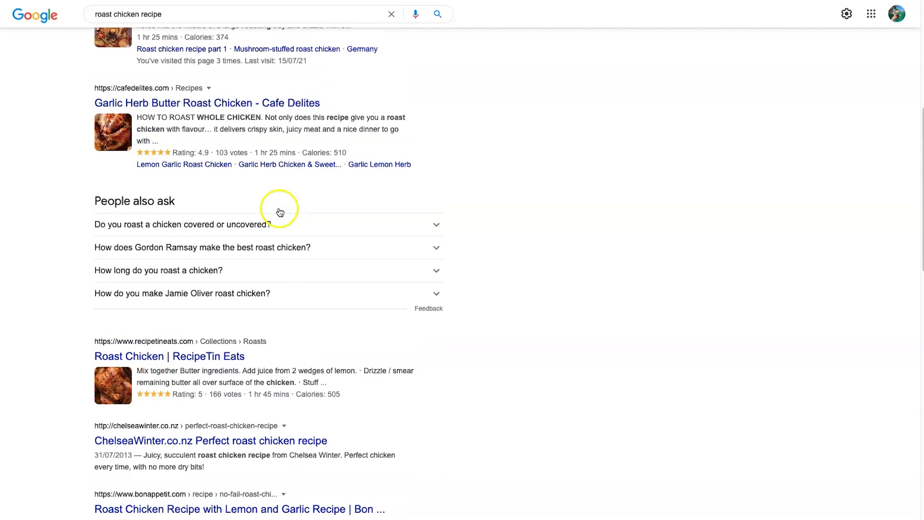
left_click_drag(77, 245, 178, 245)
left_click(106, 248)
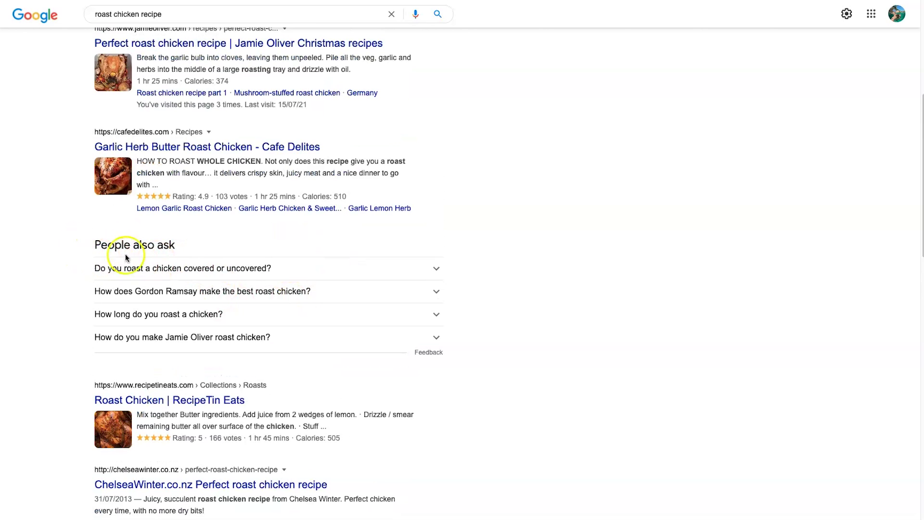
- Expand the first three "People also ask" questions about roasting chicken to view their answers, and collapse them again
left_click(316, 268)
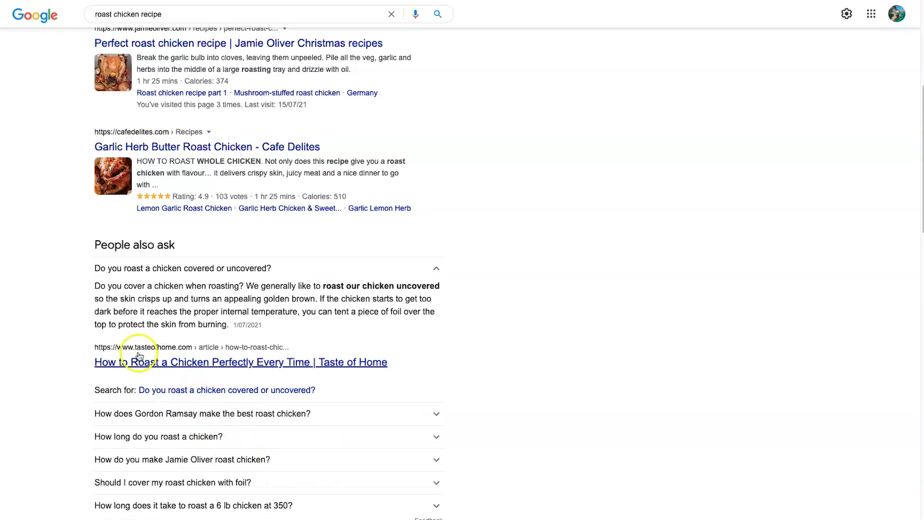
left_click(314, 410)
scroll(313, 413, "down", 2)
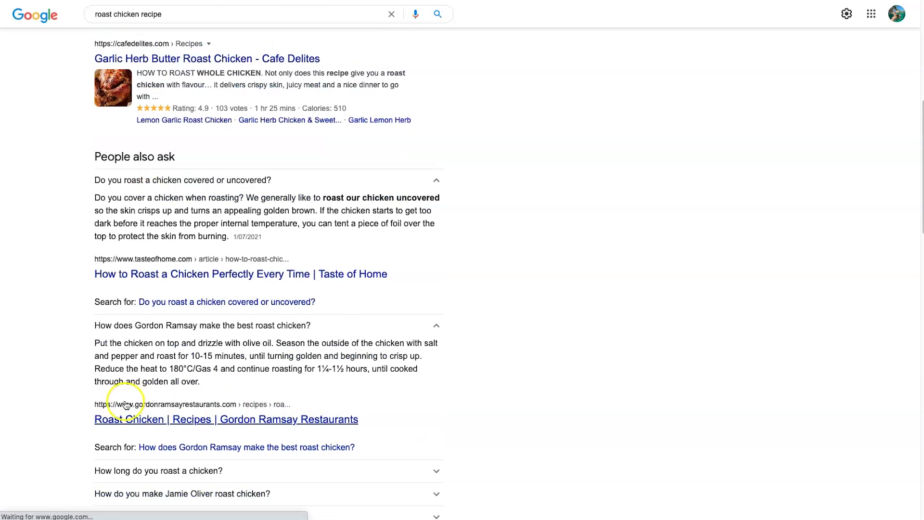
scroll(350, 402, "down", 2)
left_click(351, 403)
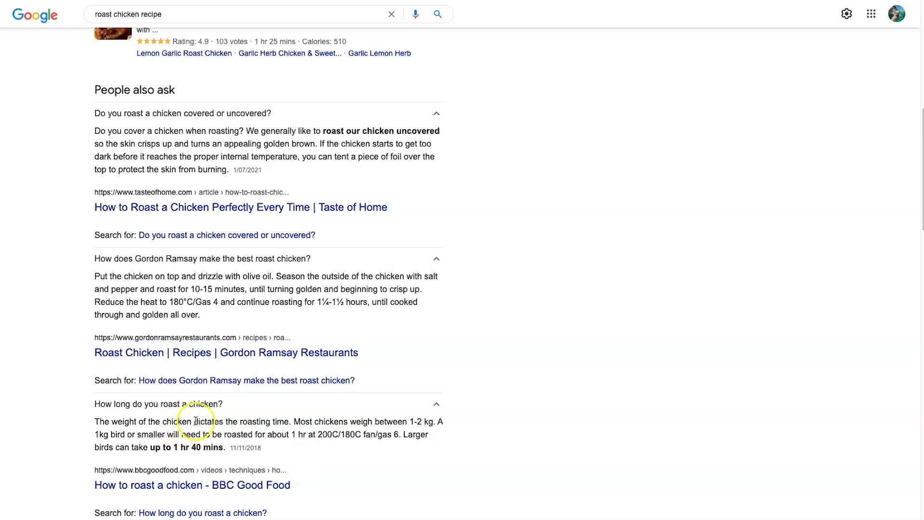
left_click(359, 114)
left_click(356, 139)
left_click(358, 164)
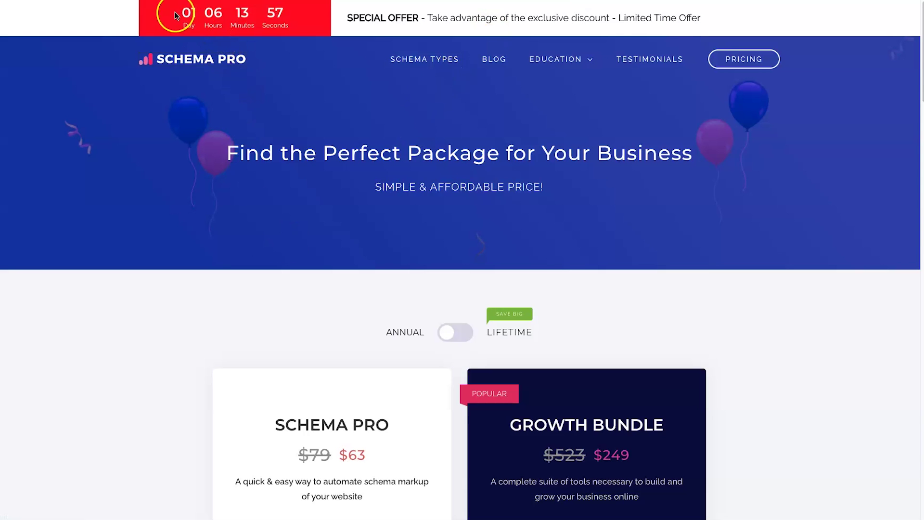
- Look over the Schema Pro pricing page and its choice between annual and lifetime plans
left_click(306, 14)
scroll(336, 233, "down", 3)
scroll(336, 232, "down", 3)
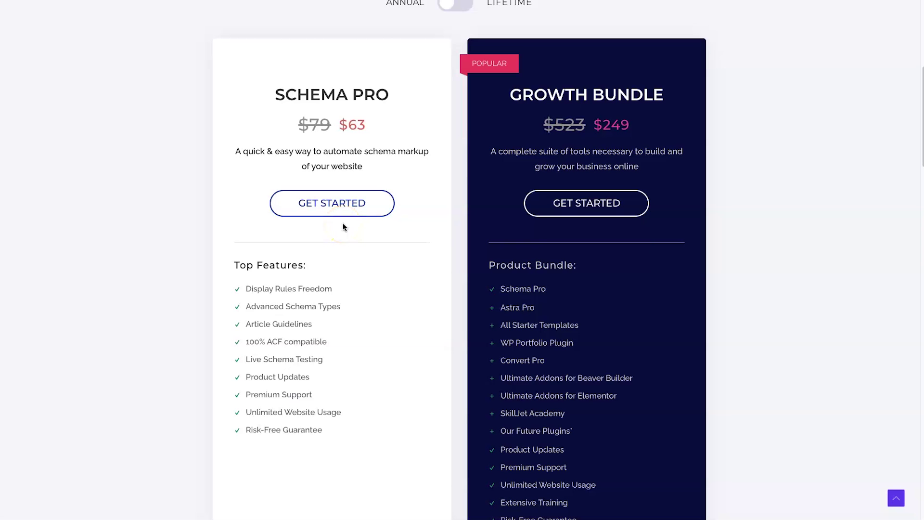
scroll(295, 116, "up", 2)
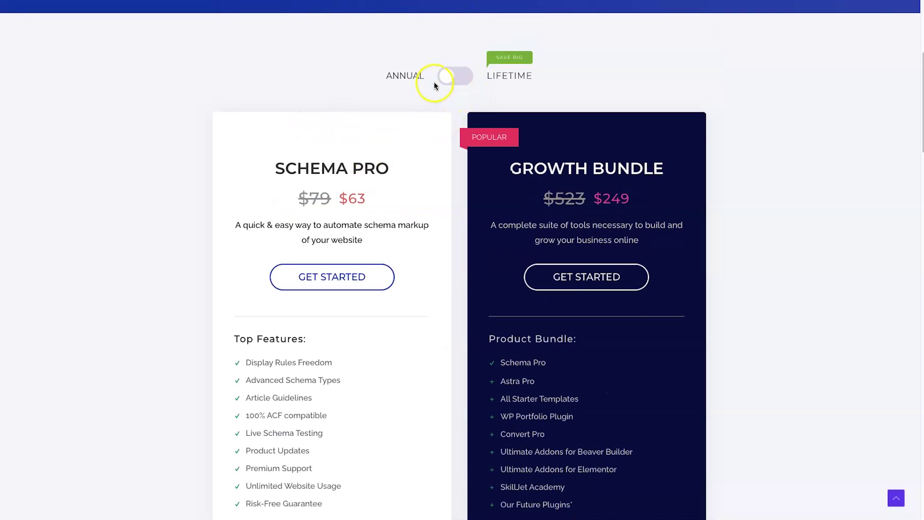
left_click(472, 79)
left_click(466, 79)
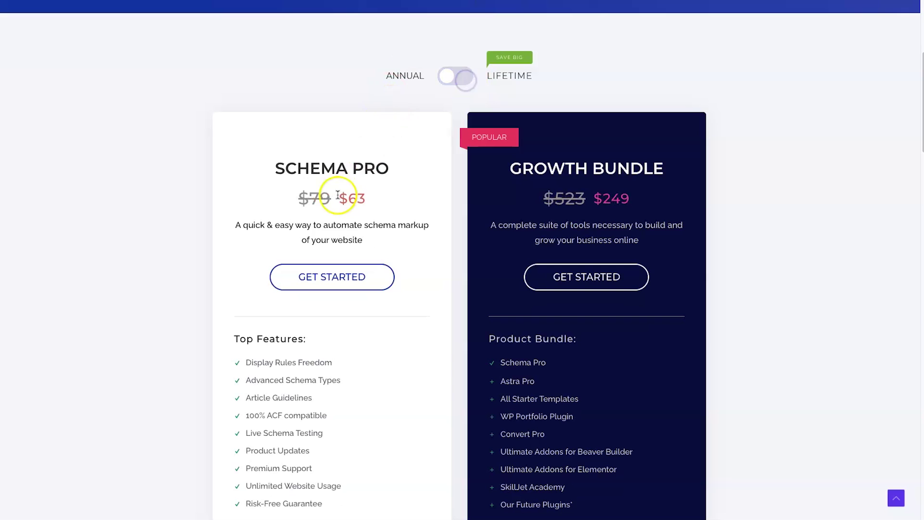
- Compare the Schema Pro plan with the Growth Bundle and view the description of Ultimate Addons for Beaver Builder
left_click_drag(268, 180, 385, 164)
left_click(427, 177)
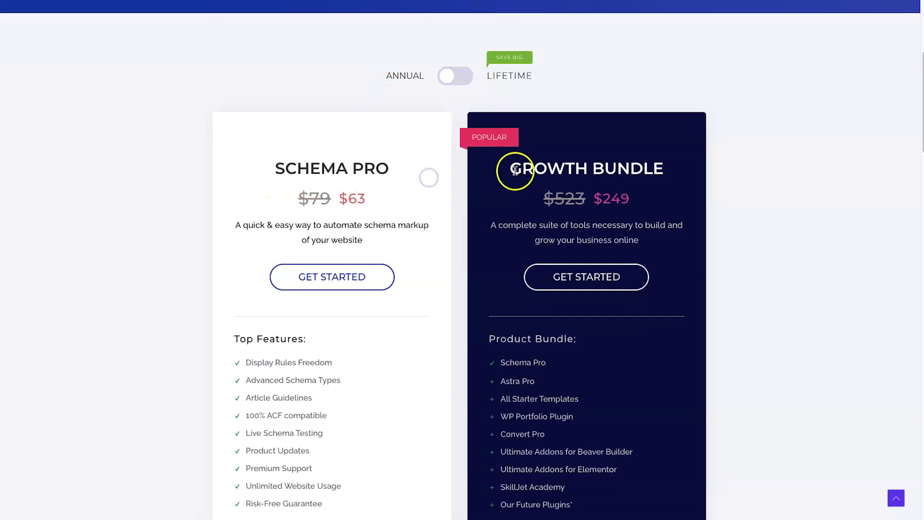
left_click_drag(532, 166, 664, 168)
left_click_drag(512, 150, 654, 166)
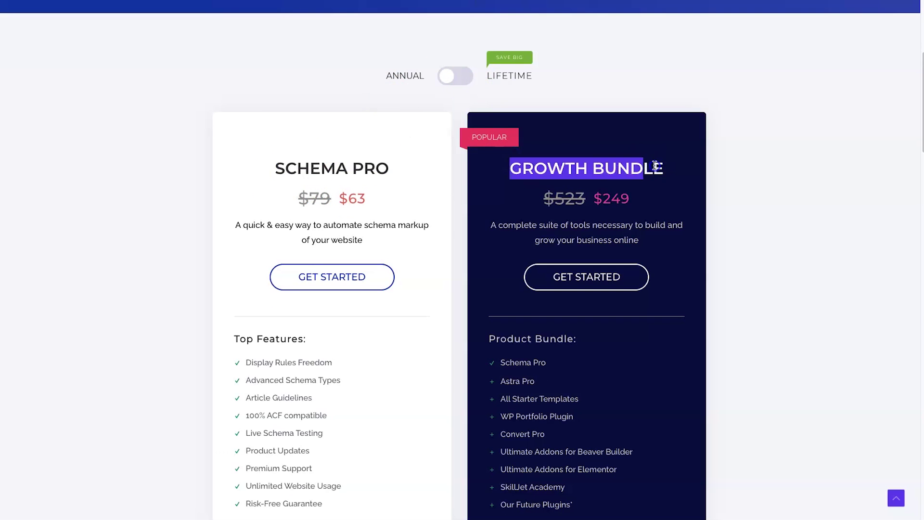
mouse_move(542, 463)
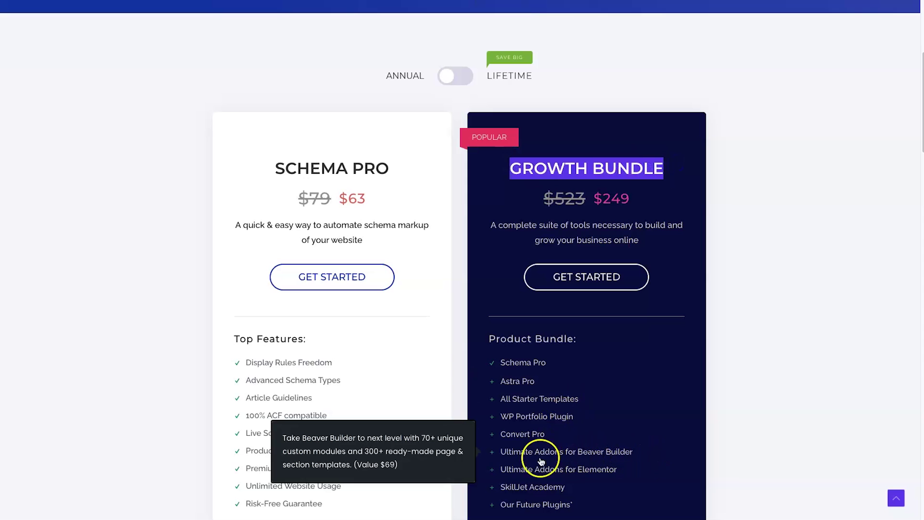
- Check the annual Schema Pro price, and switch the pricing from annual to lifetime to view the one-time price
mouse_move(610, 469)
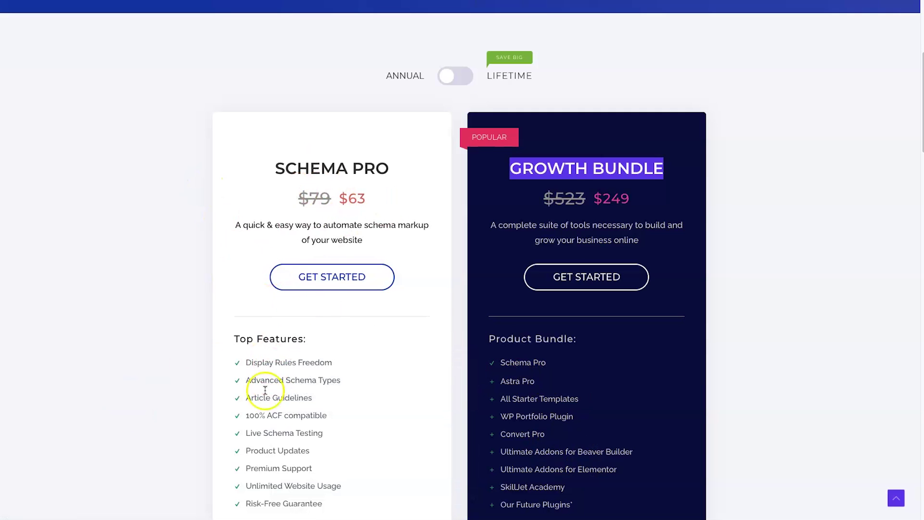
triple_click(296, 199)
left_click(377, 177)
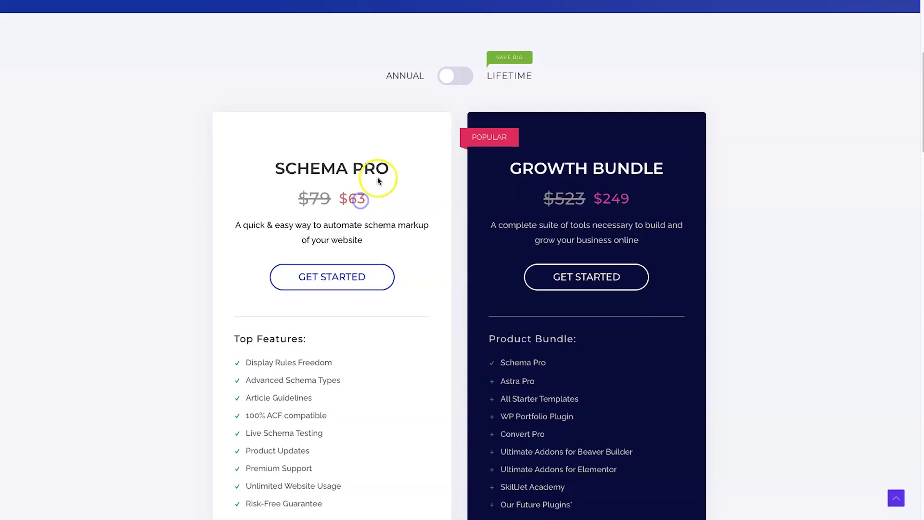
left_click(460, 86)
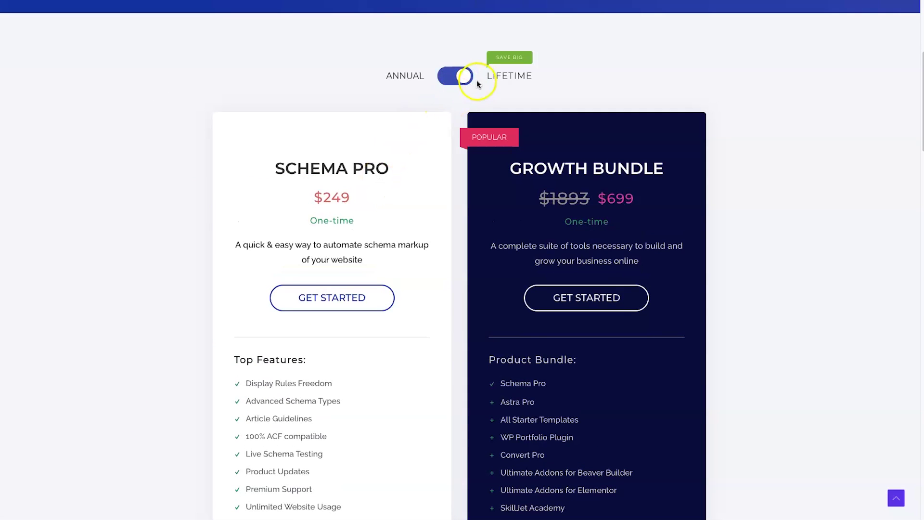
left_click_drag(352, 198, 307, 201)
left_click(301, 200)
- Examine the Schema Pro plan's top features, including Unlimited Website Usage
scroll(316, 234, "down", 1)
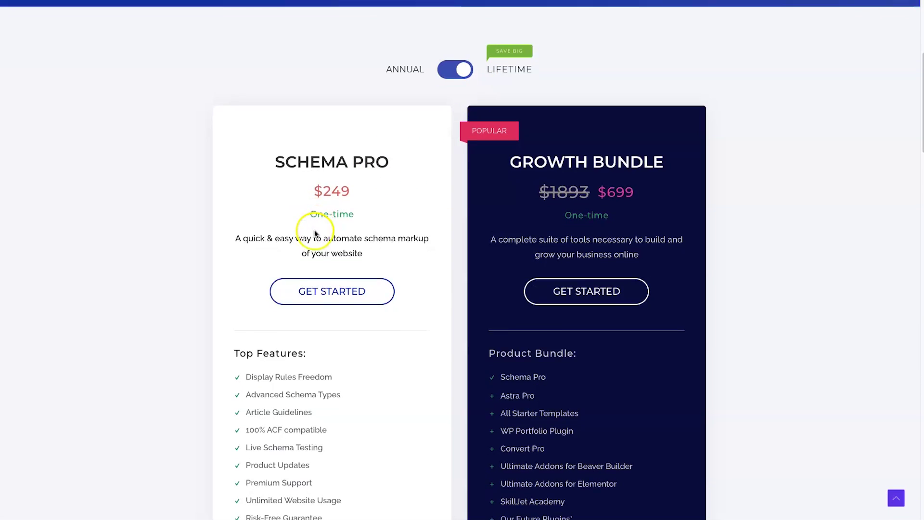
scroll(315, 233, "down", 1)
left_click_drag(232, 313, 188, 268)
left_click(281, 426)
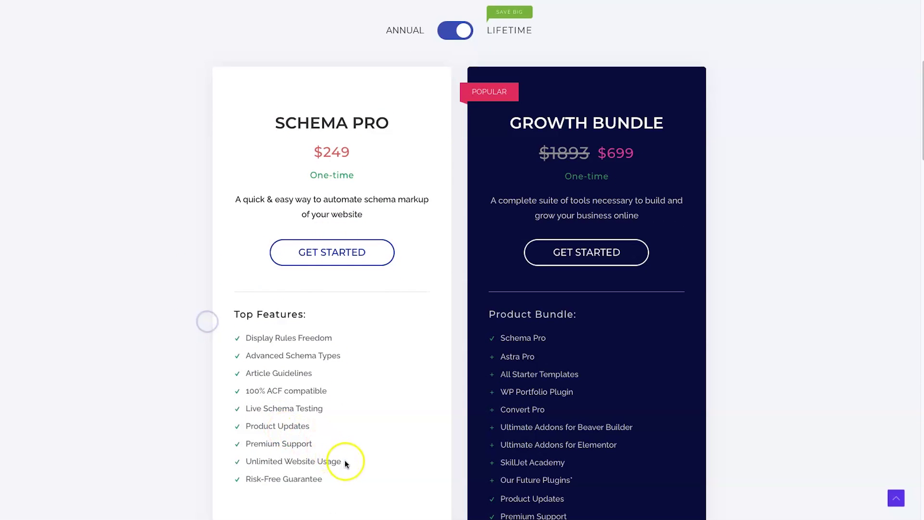
left_click_drag(344, 460, 206, 462)
left_click(205, 462)
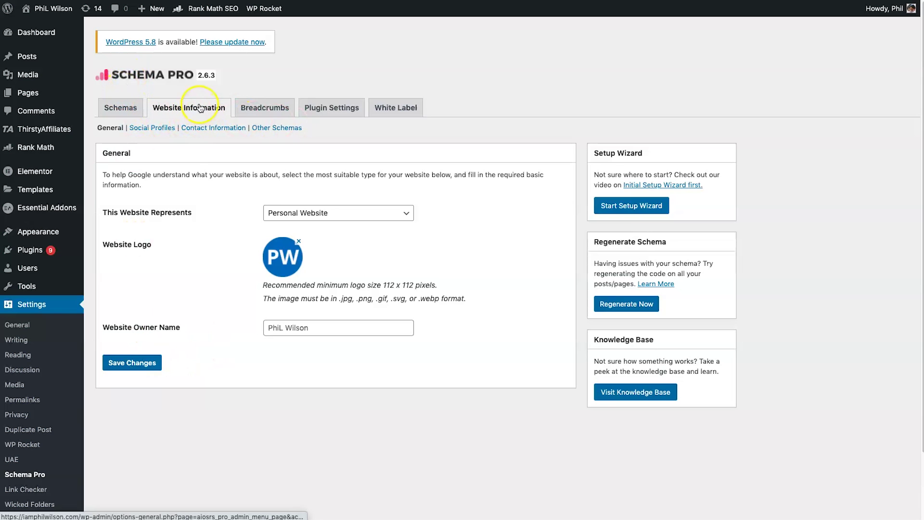
- In the WordPress admin, start the Schema Pro setup wizard, keep Personal Website as the website type and continue past the social profiles
left_click(636, 211)
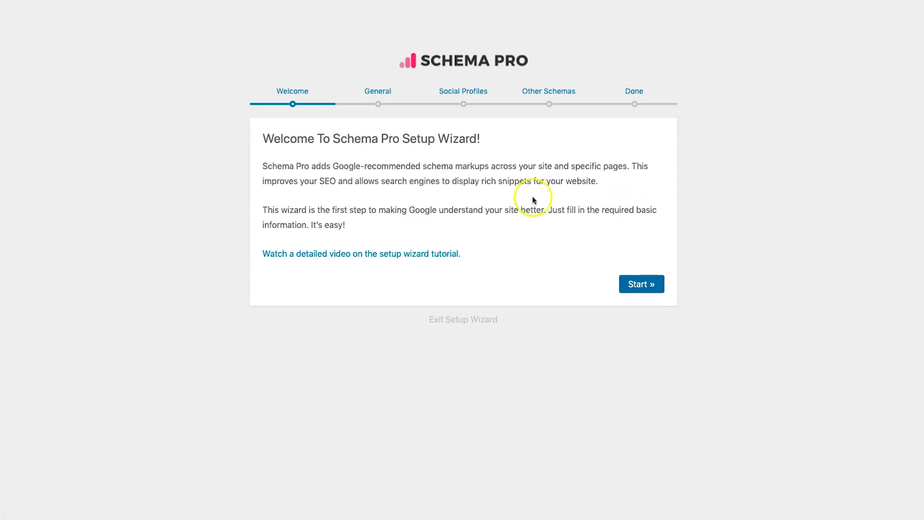
left_click(631, 285)
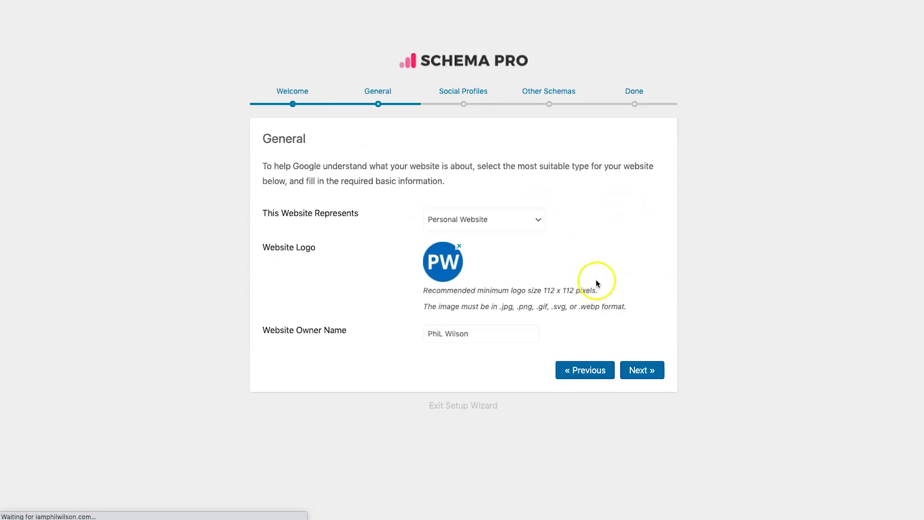
left_click(440, 213)
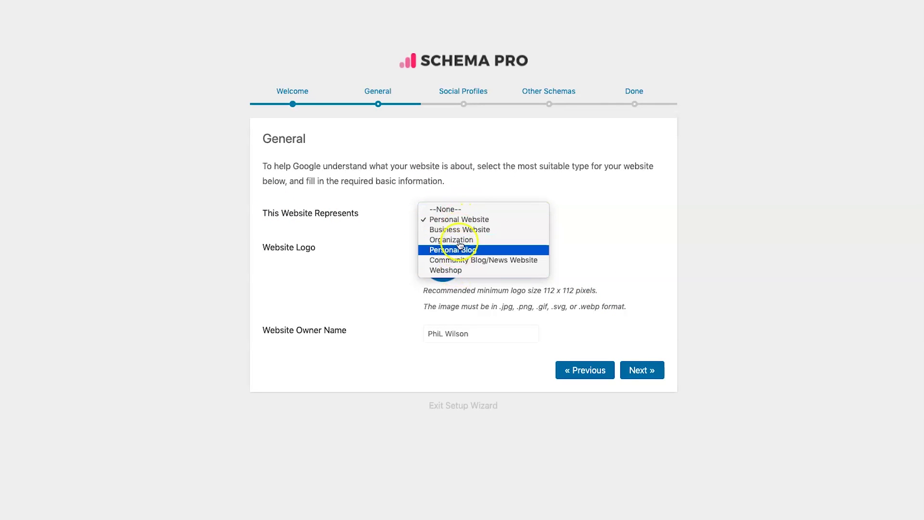
left_click(507, 223)
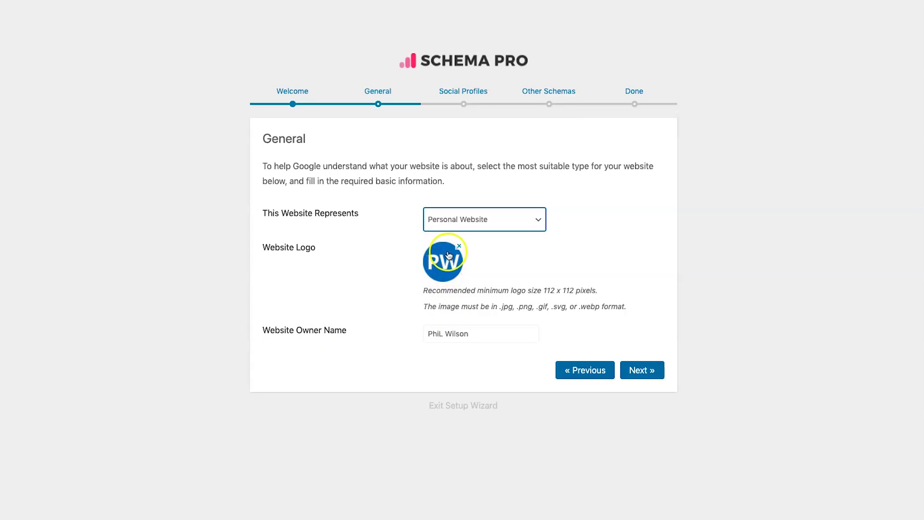
left_click(628, 369)
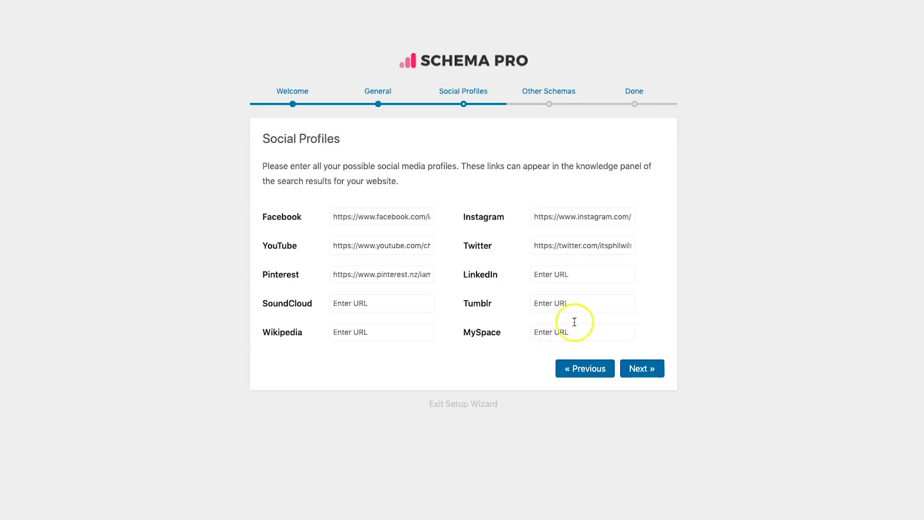
left_click(653, 377)
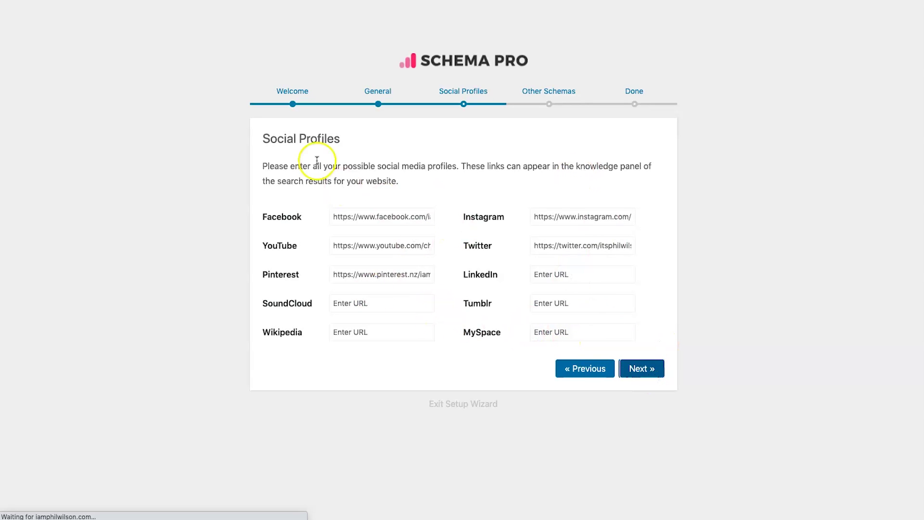
- Try to select an About page by searching for "about", and leave the field empty
left_click(477, 216)
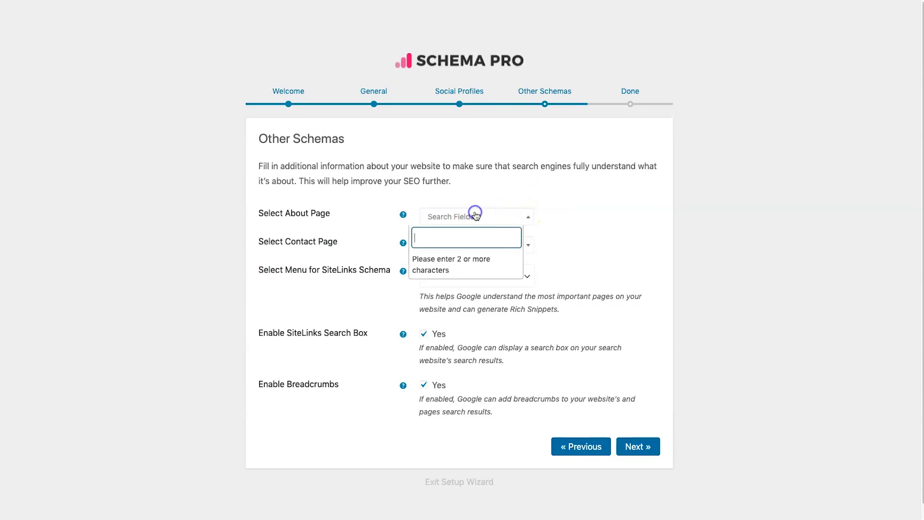
type("about")
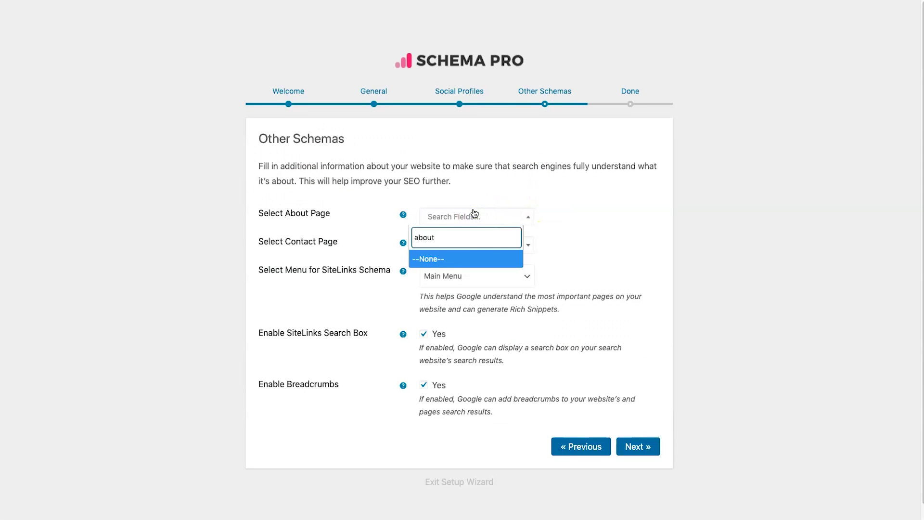
double_click(442, 244)
key("BackSpace")
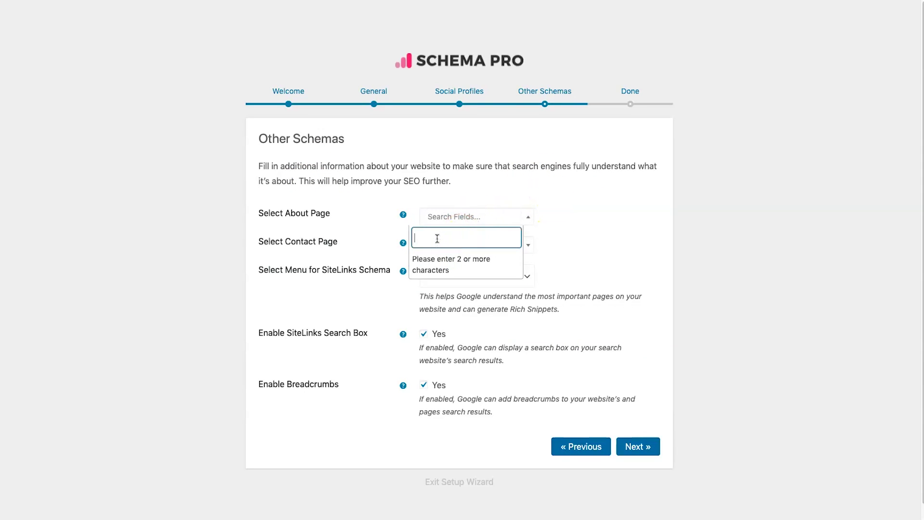
left_click(613, 207)
- Set the contact page to Contact by searching for "cont"
left_click(472, 245)
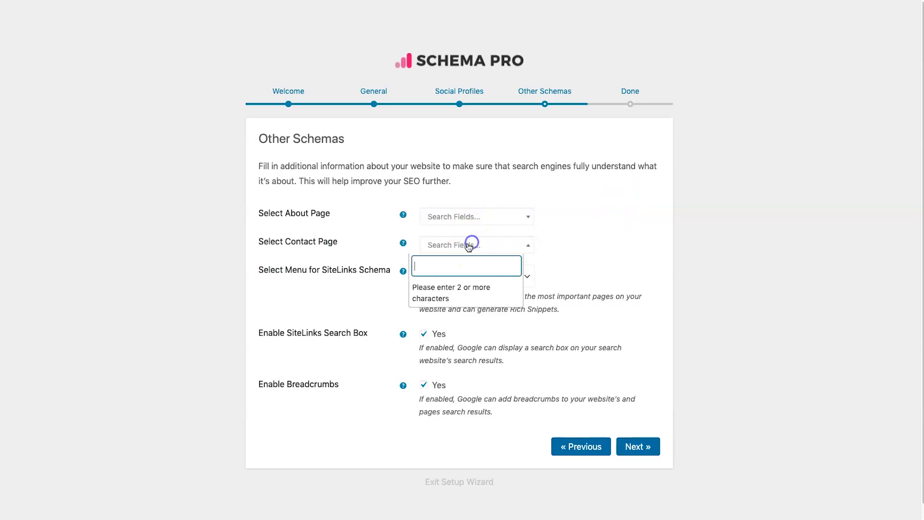
type("cont")
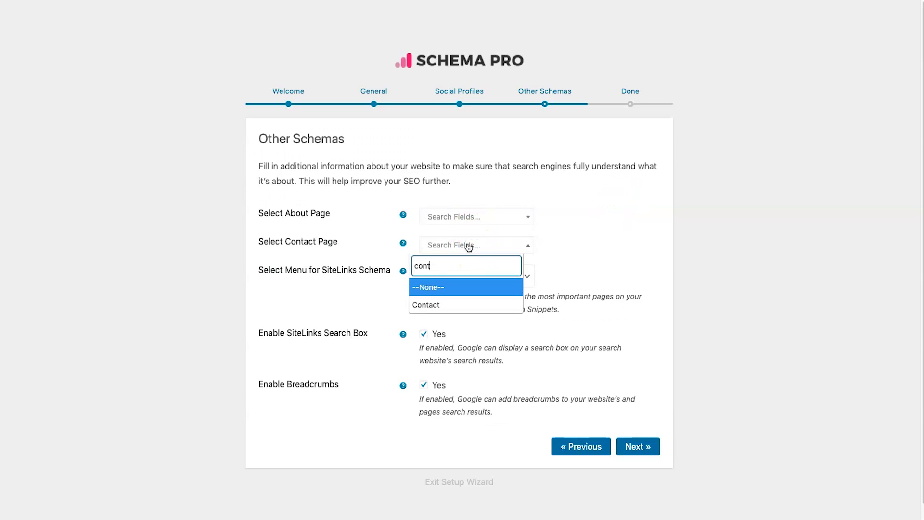
left_click(428, 303)
left_click(542, 274)
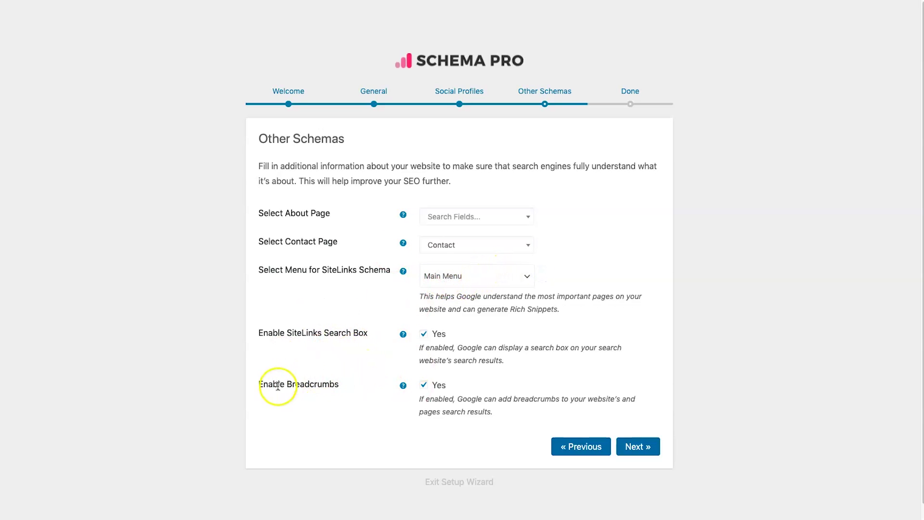
- Review the SiteLinks search box and breadcrumbs options, and examine the breadcrumb paths in the Google results for "roast chicken recipe"
triple_click(268, 331)
left_click(330, 385)
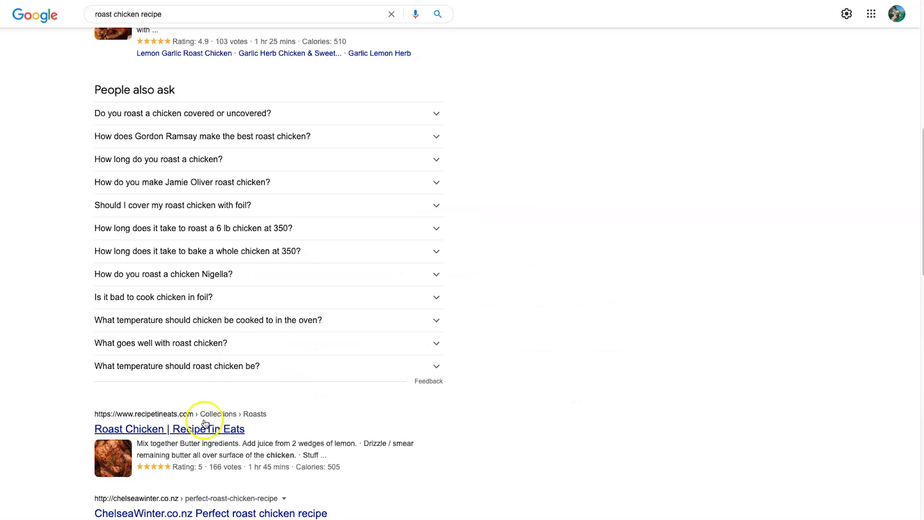
scroll(205, 416, "down", 3)
scroll(202, 412, "down", 3)
scroll(244, 406, "up", 15)
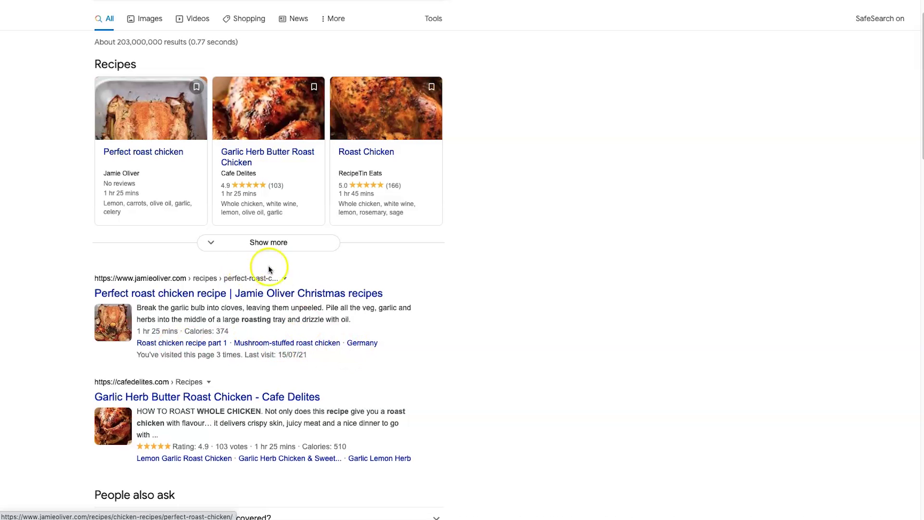
left_click(285, 279)
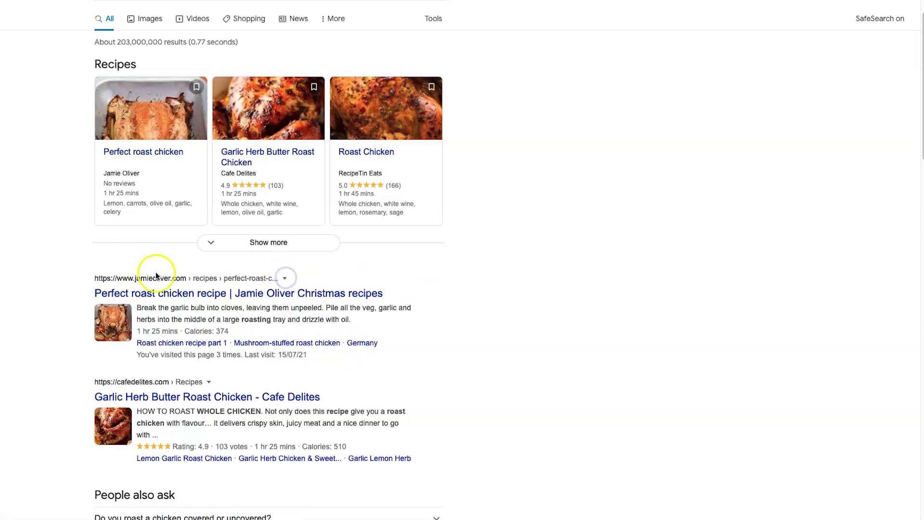
scroll(519, 283, "down", 5)
scroll(409, 159, "up", 5)
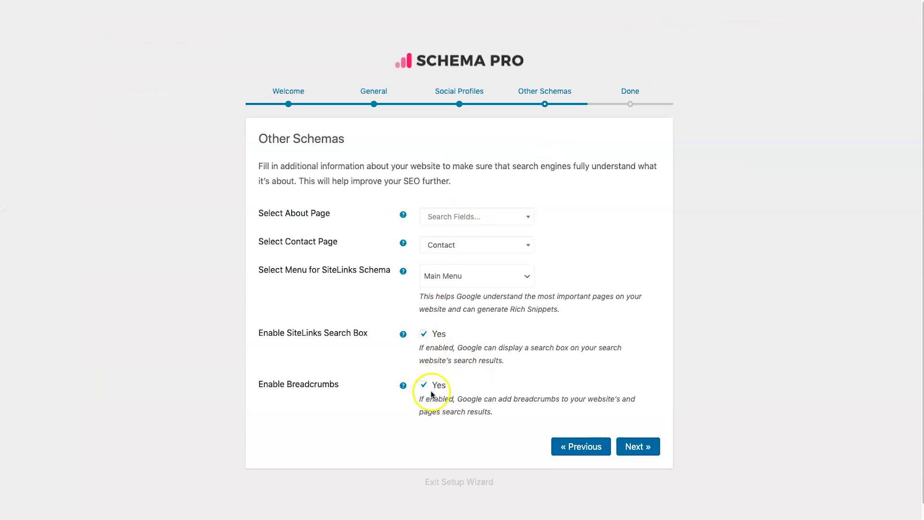
- Complete the setup wizard, start creating the first schema and choose Review as its type
left_click(634, 445)
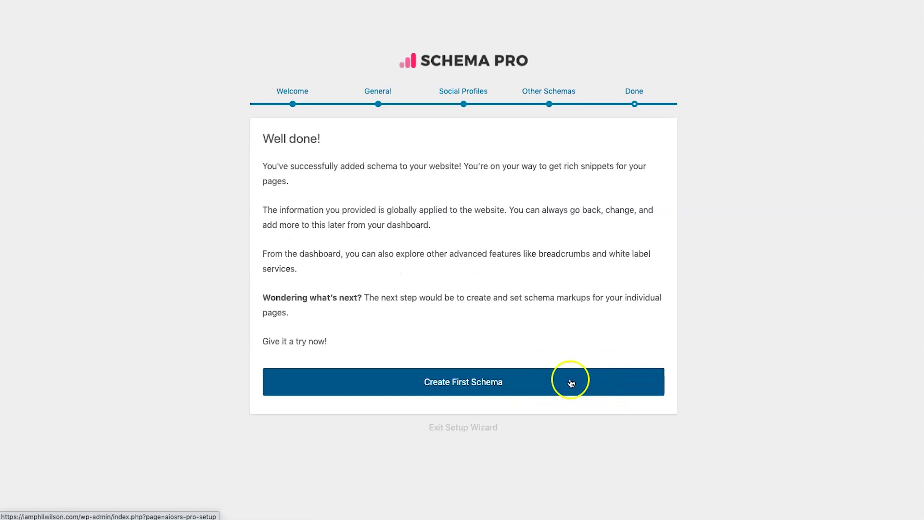
left_click(456, 385)
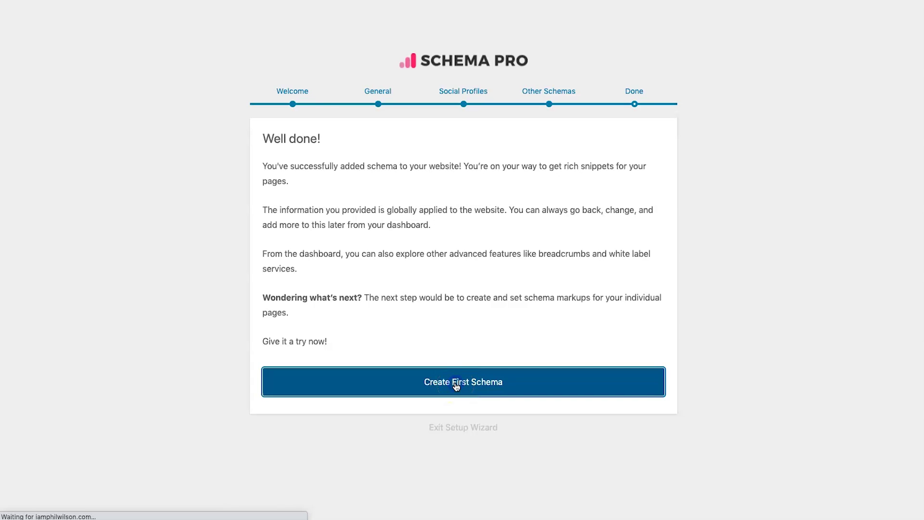
left_click(437, 329)
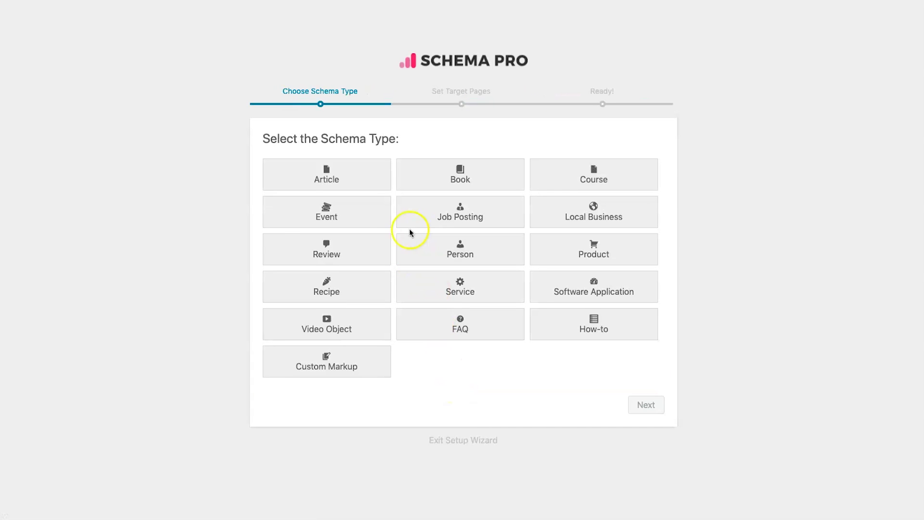
left_click(340, 254)
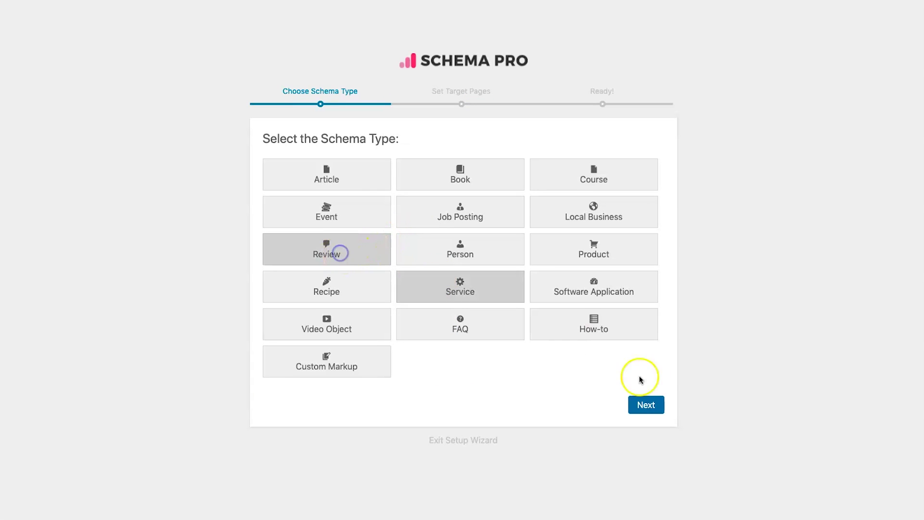
left_click(651, 410)
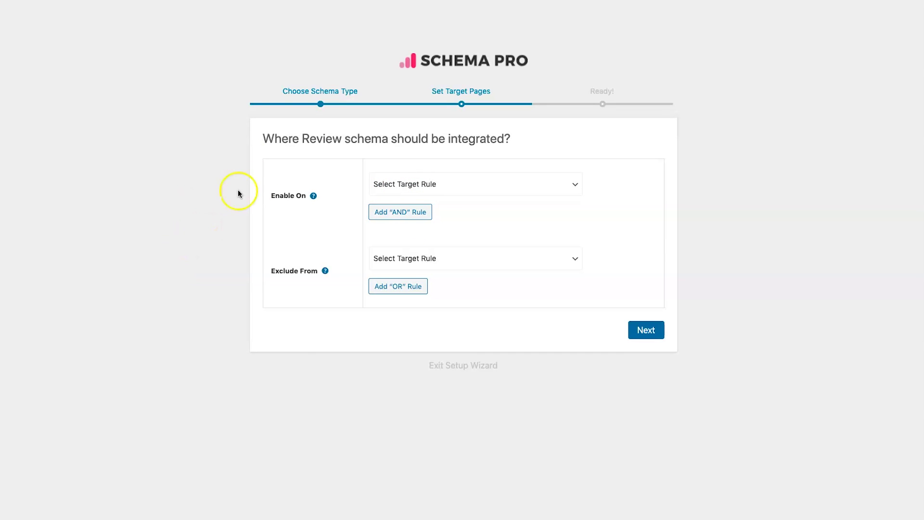
- Set the Review schema's Enable On rule to Specific Pages / Posts / Archives etc
left_click(464, 182)
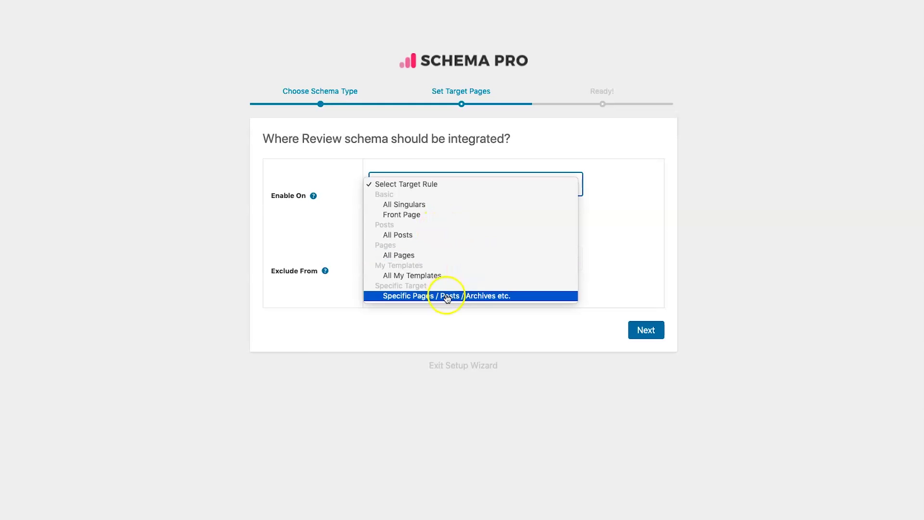
left_click(508, 296)
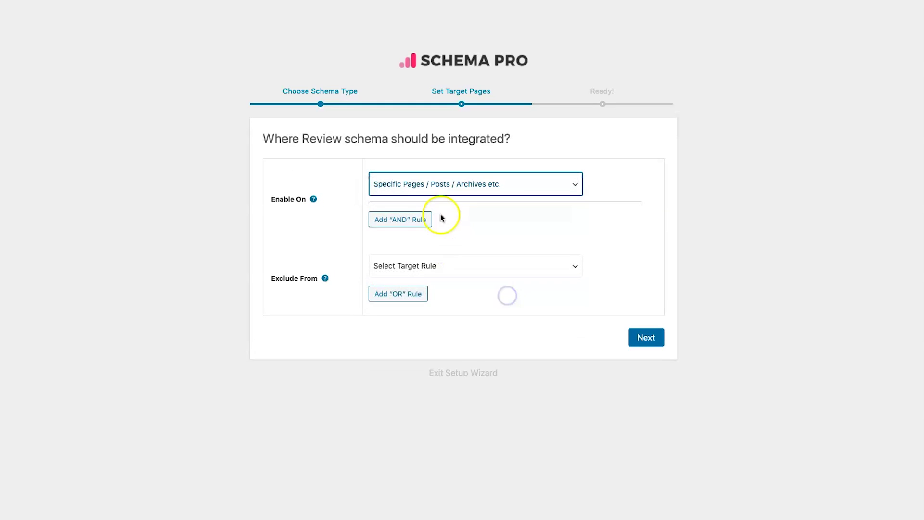
left_click(532, 213)
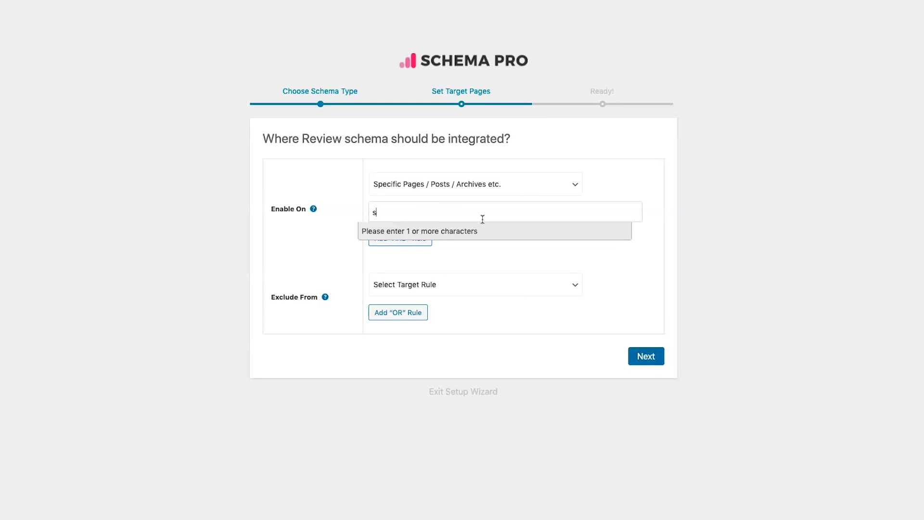
- Search the specific target pages for "shoes", and clear the search
type("shoes")
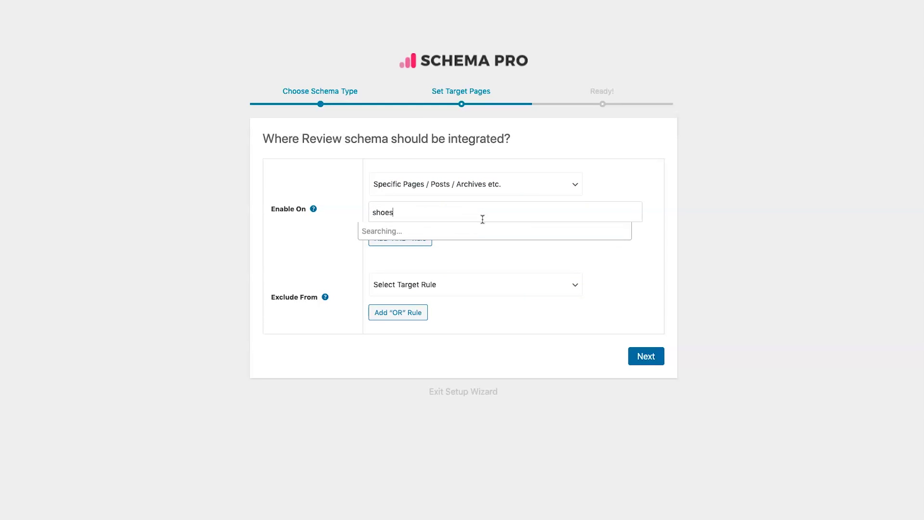
left_click(462, 206)
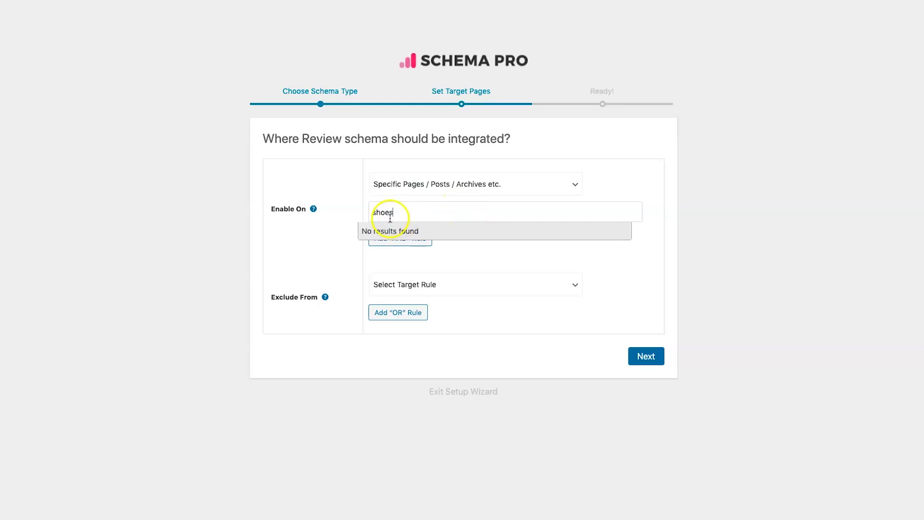
left_click(392, 212)
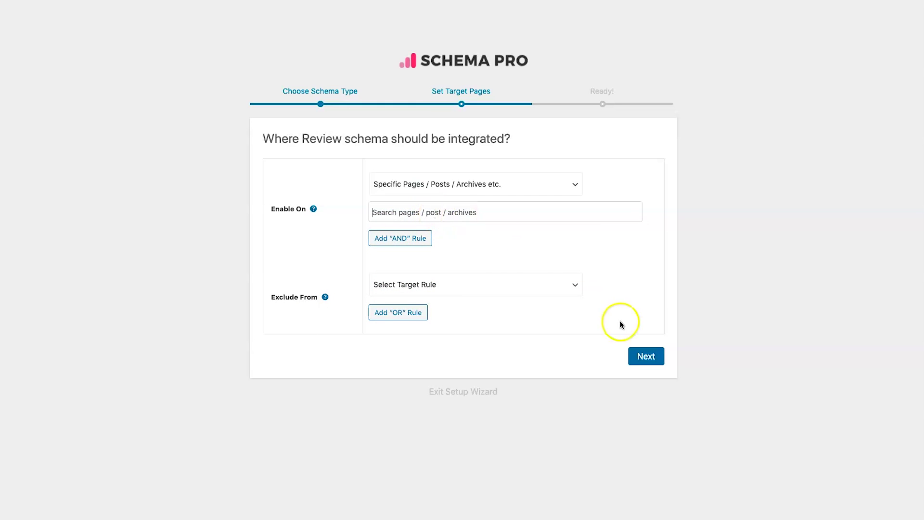
- Search the specific targets for "funnel" and add All singulars from sales funnels to the Enable On rule
type("funnel")
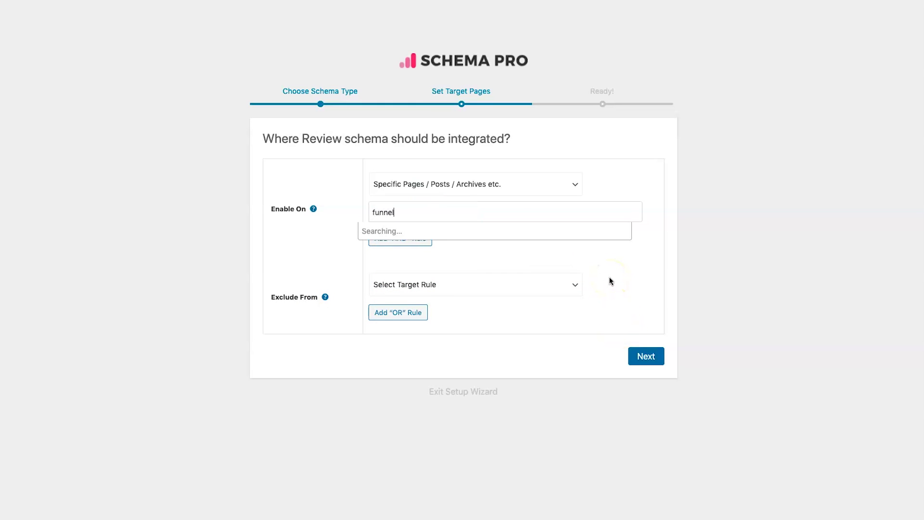
left_click(529, 284)
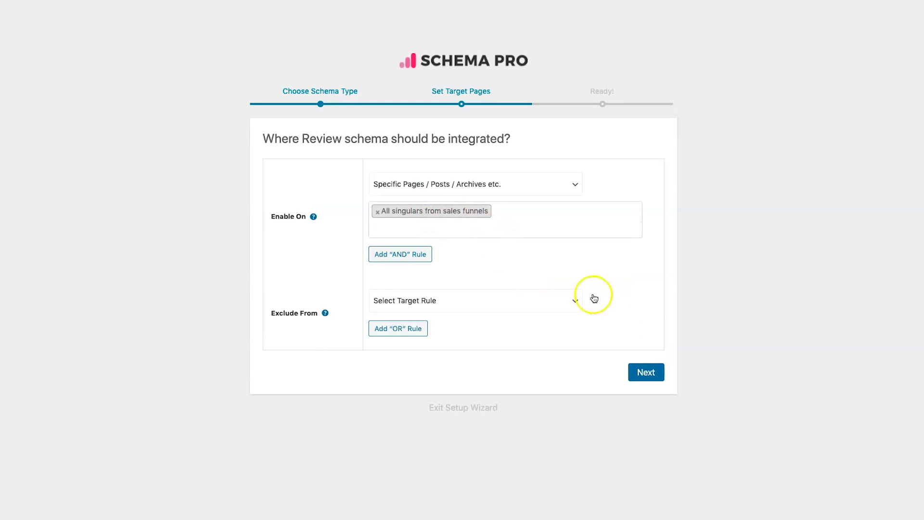
- Finish the target pages setup, open the new schema for editing and set its Review Item Type to Software Application, keeping Title as the name
left_click(643, 372)
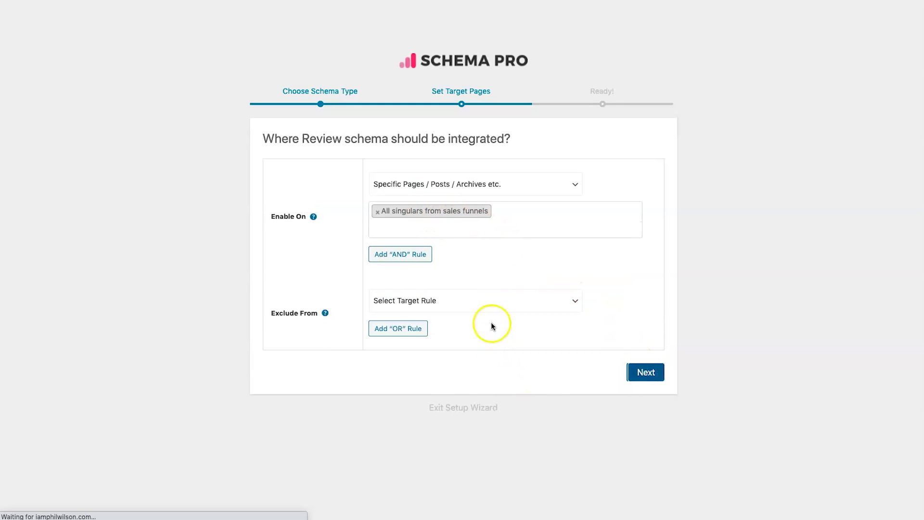
left_click(424, 285)
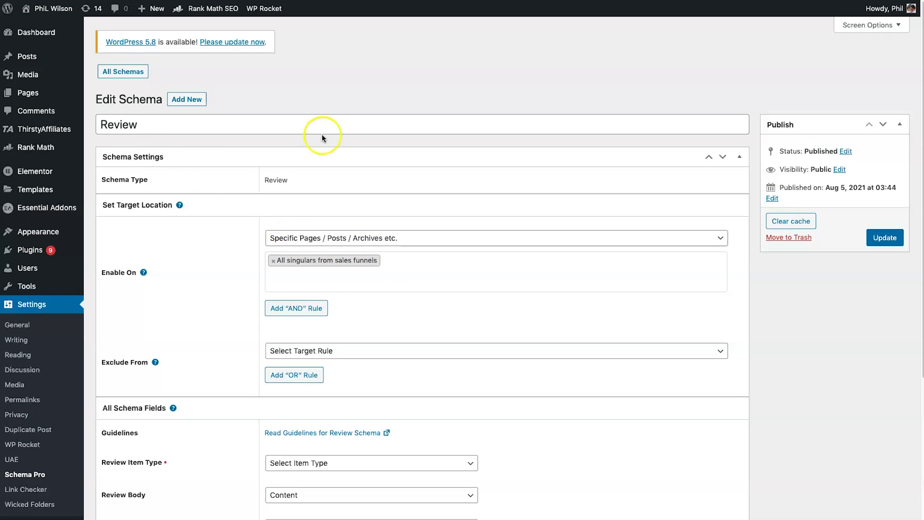
scroll(158, 414, "down", 5)
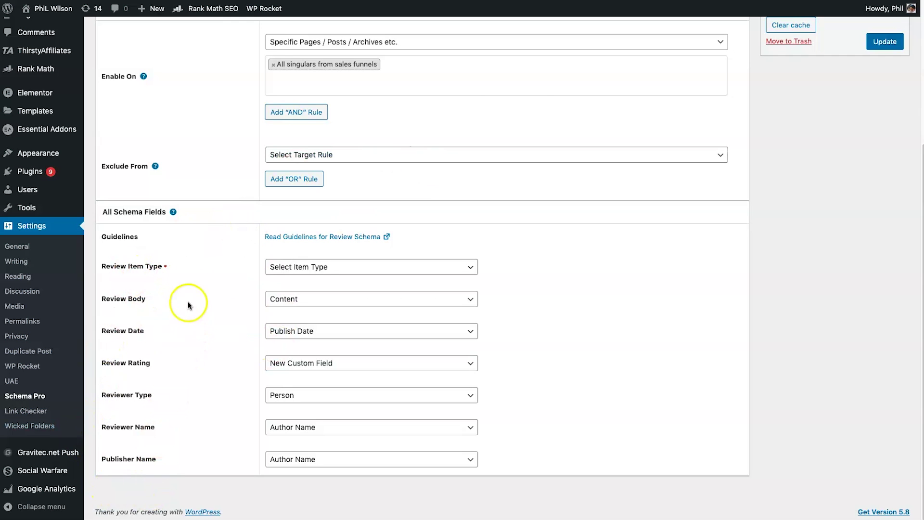
left_click(325, 272)
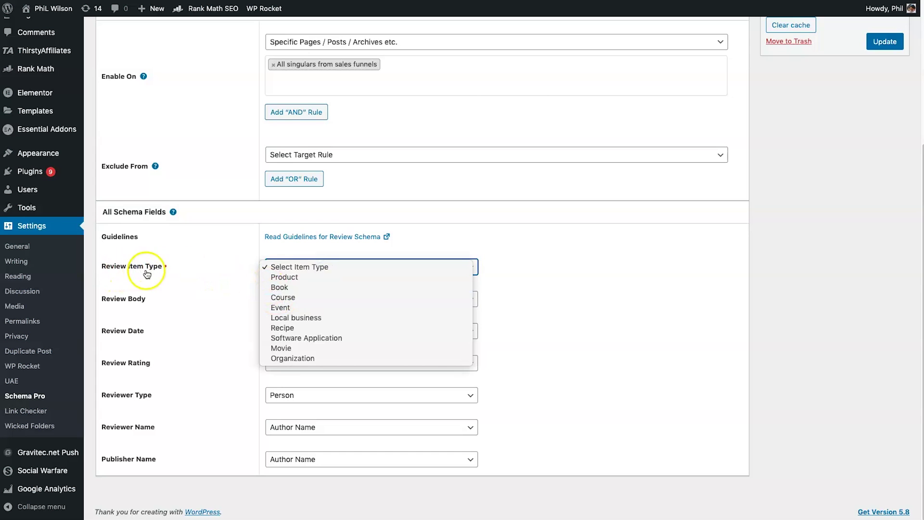
left_click(317, 339)
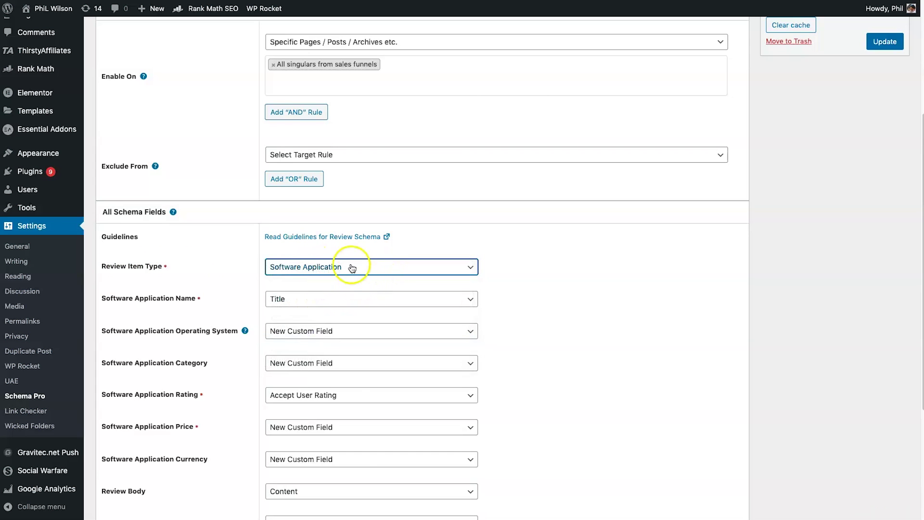
left_click(359, 297)
left_click(299, 296)
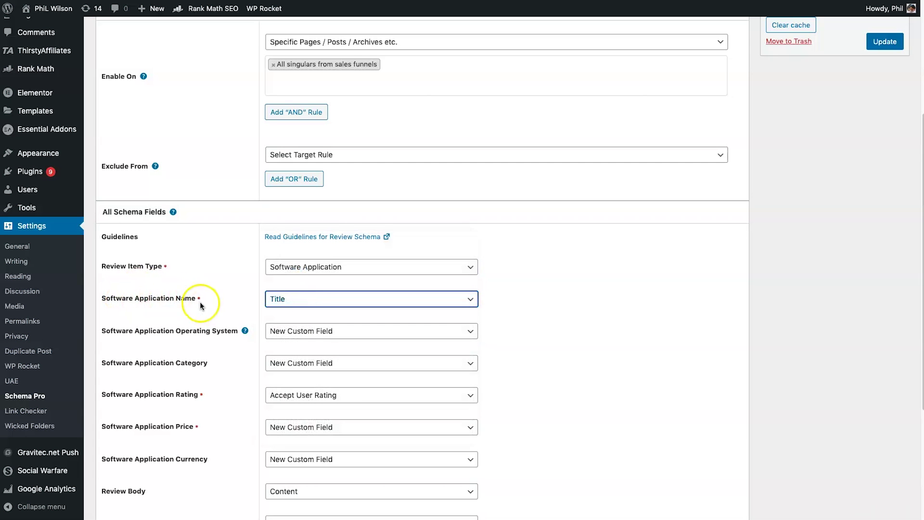
- Set Software Application Operating System, Category and Rating to None in the Review schema's fields
scroll(218, 377, "down", 5)
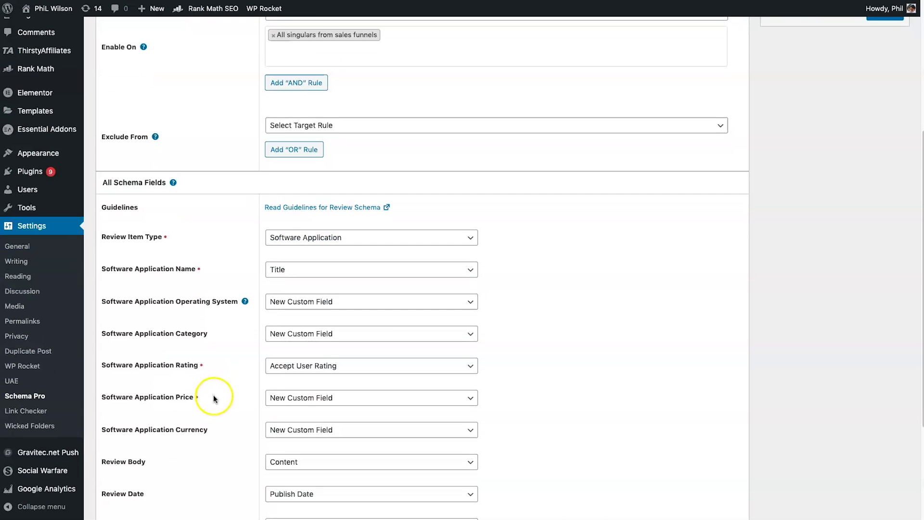
left_click(317, 233)
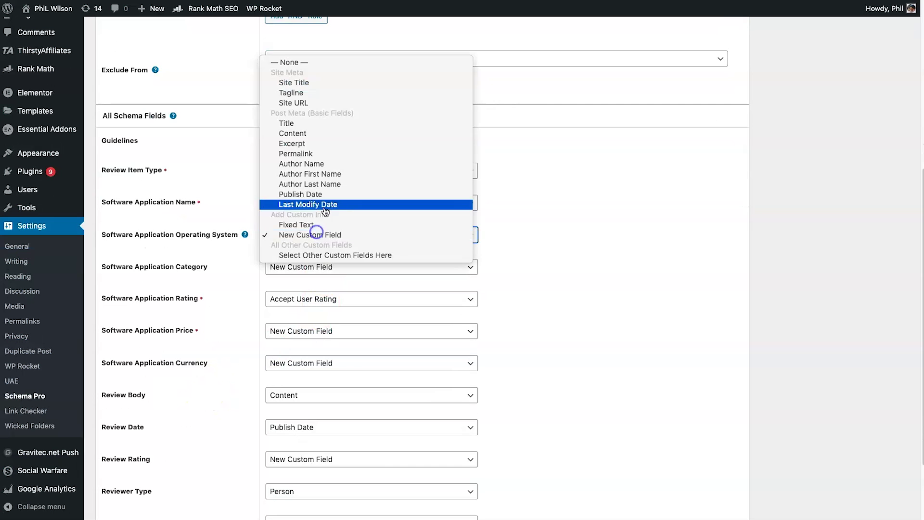
left_click(314, 61)
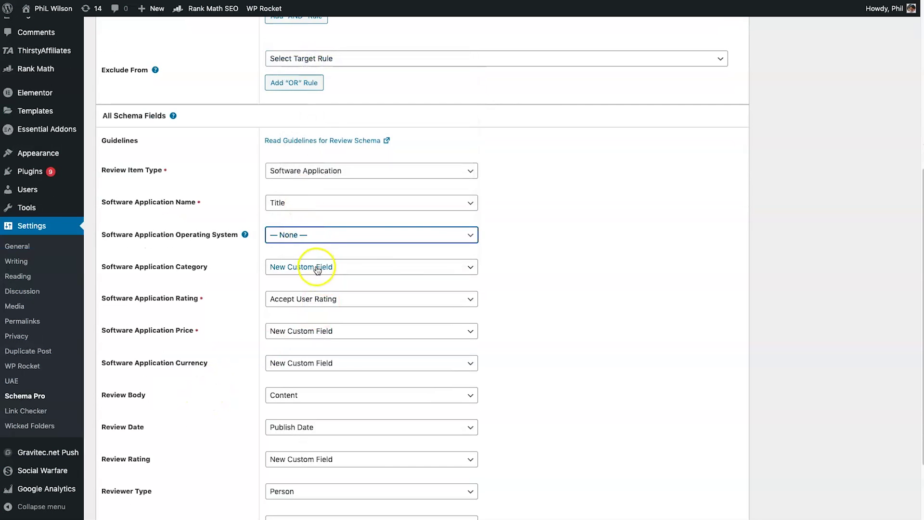
left_click(319, 264)
left_click(311, 93)
left_click(328, 298)
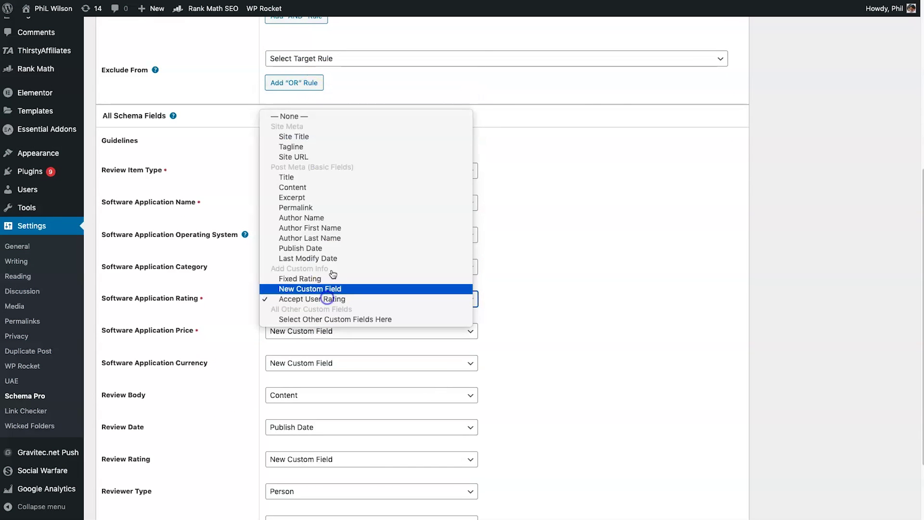
left_click(322, 115)
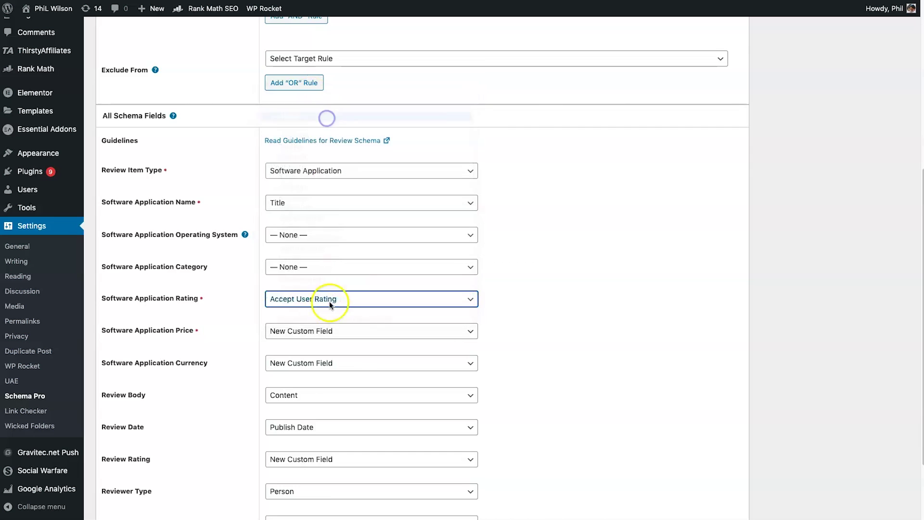
- Set Software Application Review Count, Price and Currency to None in the Review schema's fields
left_click(315, 330)
left_click(313, 331)
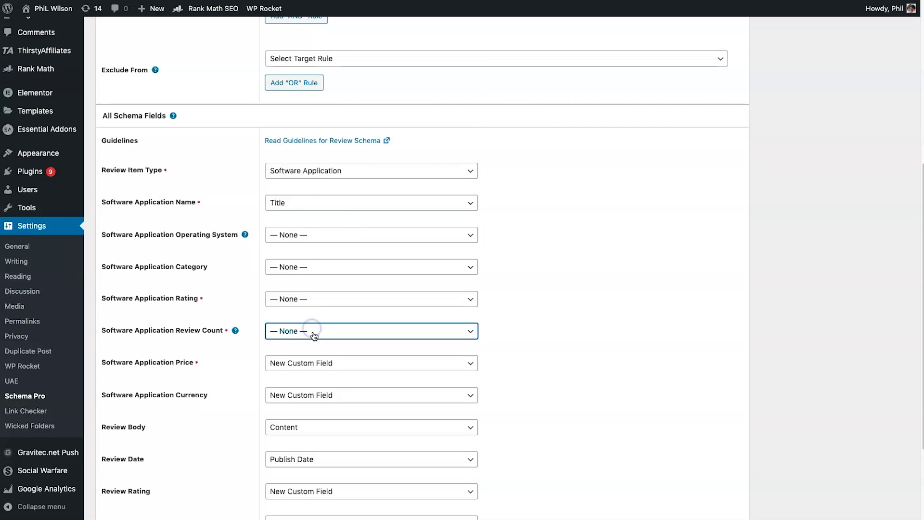
left_click(313, 365)
left_click(314, 188)
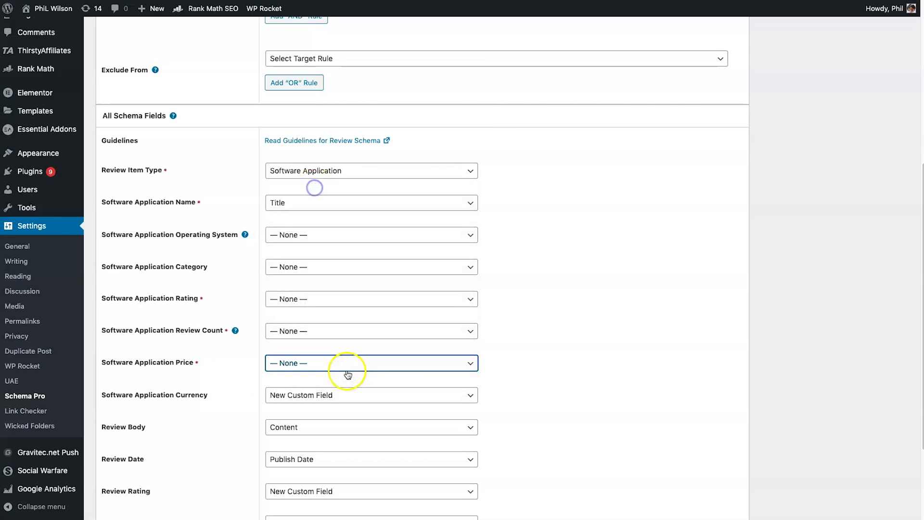
left_click(333, 395)
left_click(324, 221)
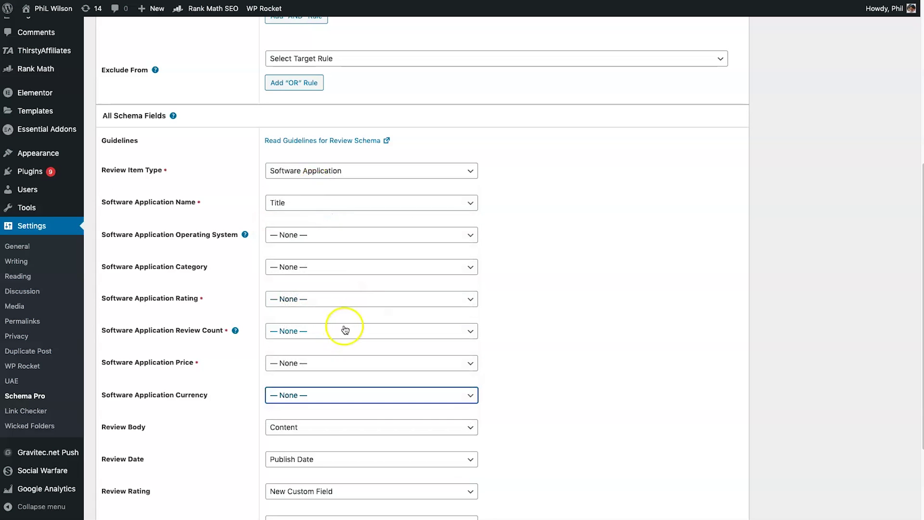
left_click(503, 375)
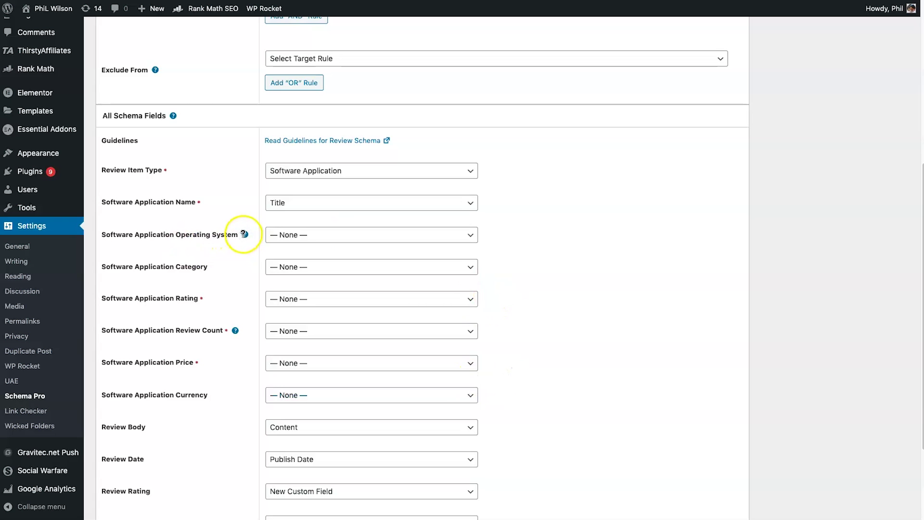
- Keep Software Application Operating System at None and update the Review schema
left_click(288, 235)
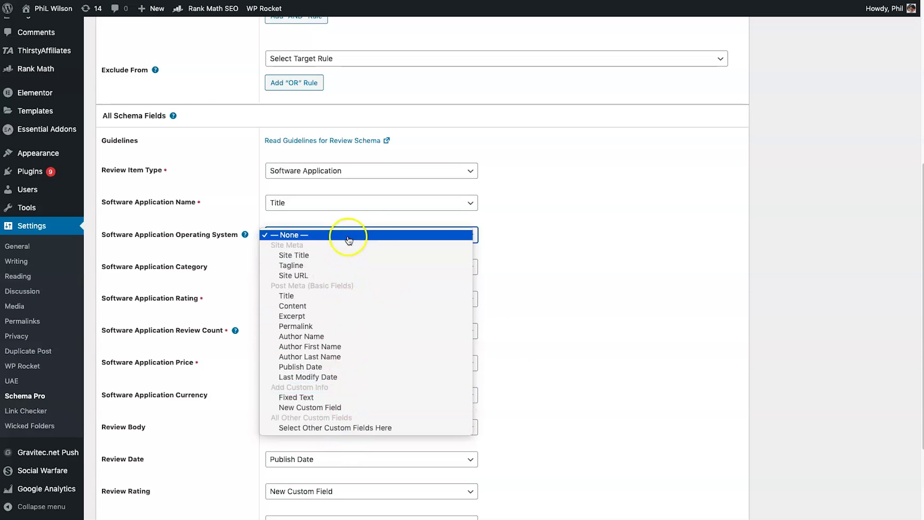
left_click(368, 236)
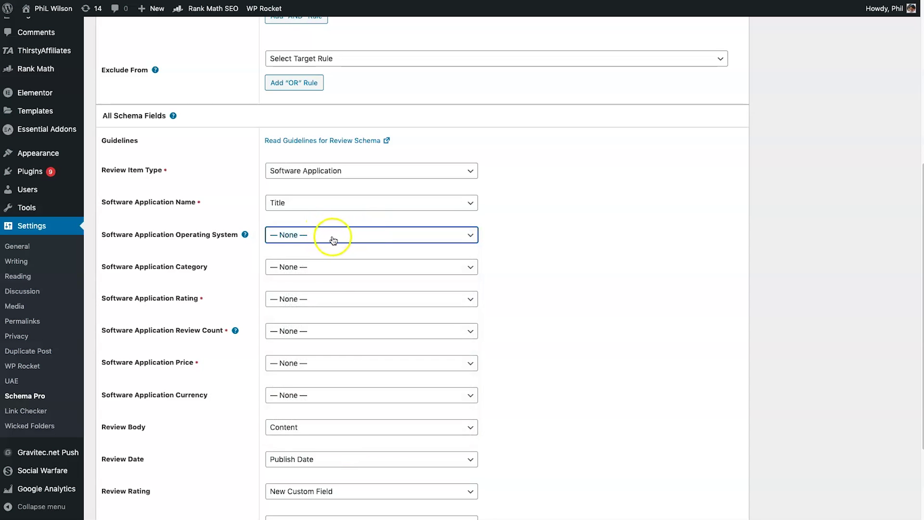
scroll(404, 311, "down", 3)
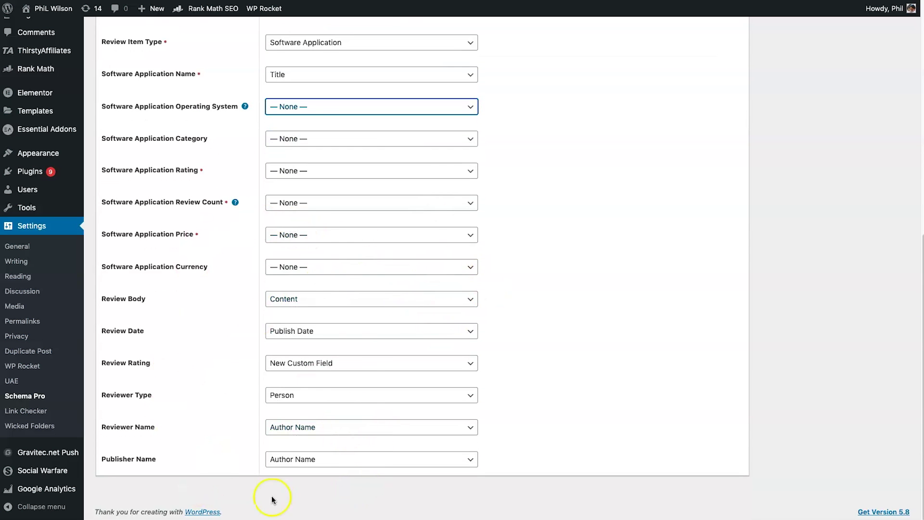
scroll(373, 394, "up", 10)
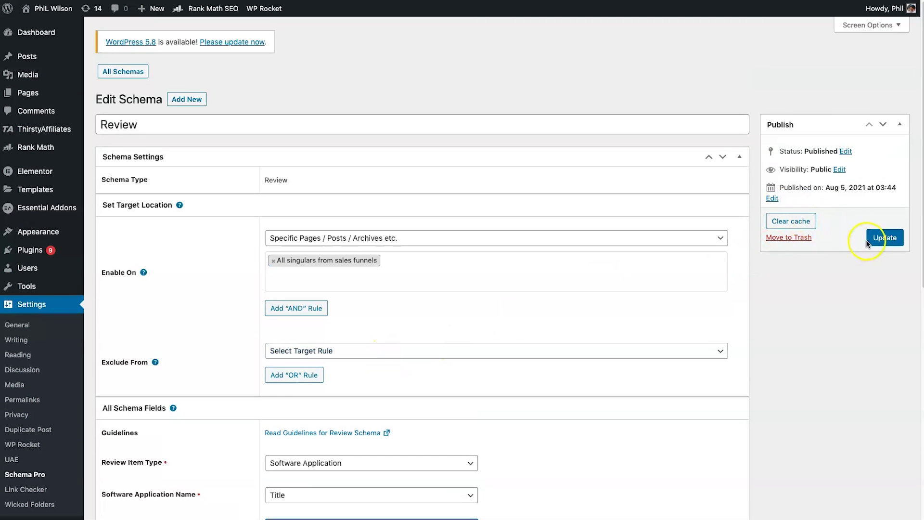
left_click(881, 237)
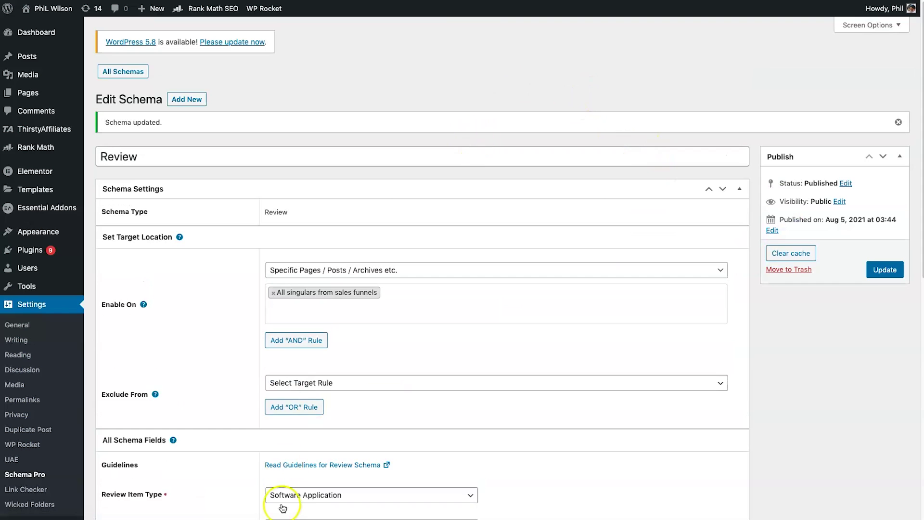
scroll(285, 466, "down", 9)
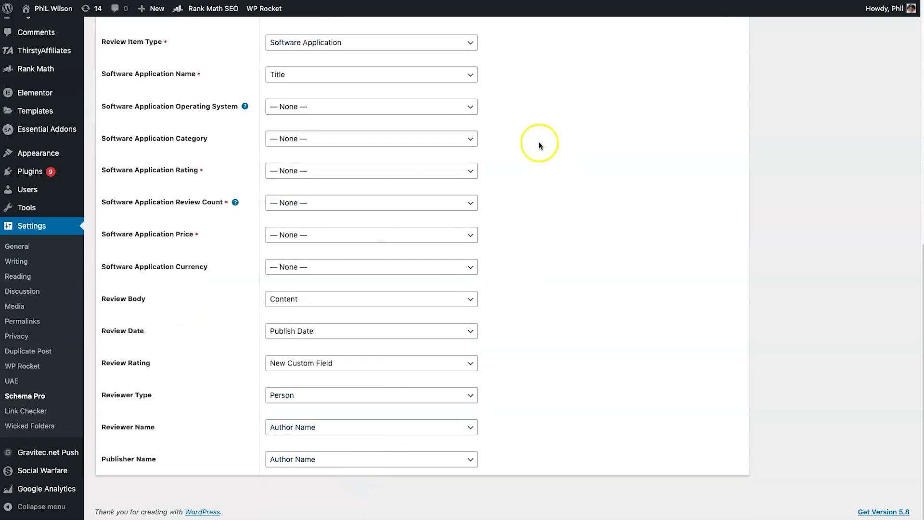
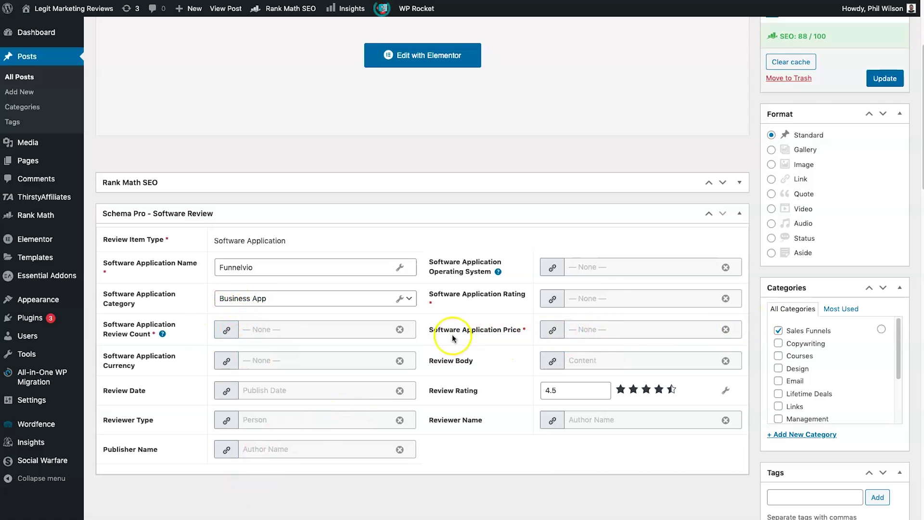
- Set the Software Application Price to 47 in the Funnelvio post's Schema Pro Software Review box
left_click(726, 331)
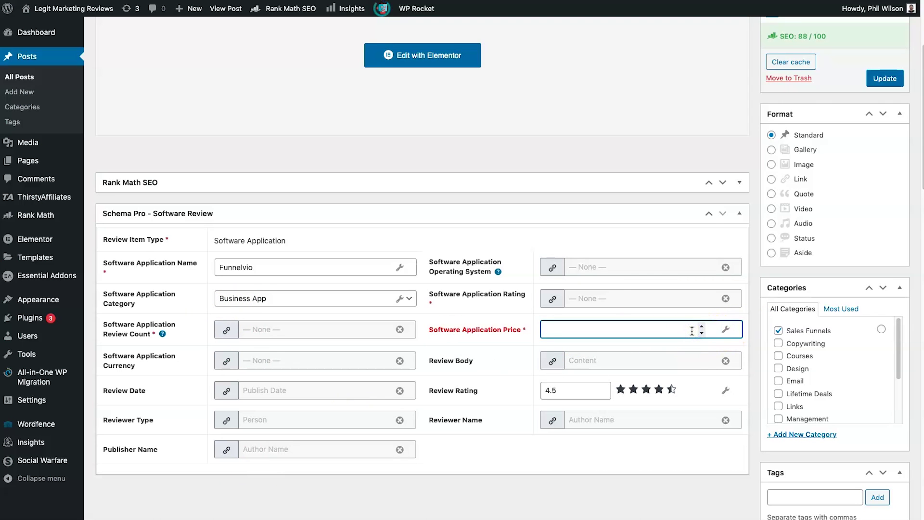
left_click(524, 348)
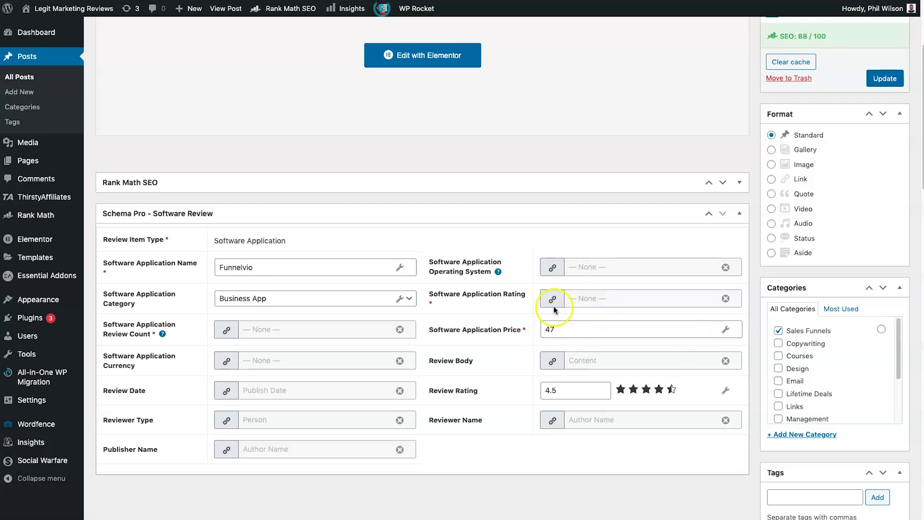
- Compare the Software Application Rating and Review Rating fields in the post's Software Review box
left_click_drag(481, 392, 421, 388)
left_click(436, 301)
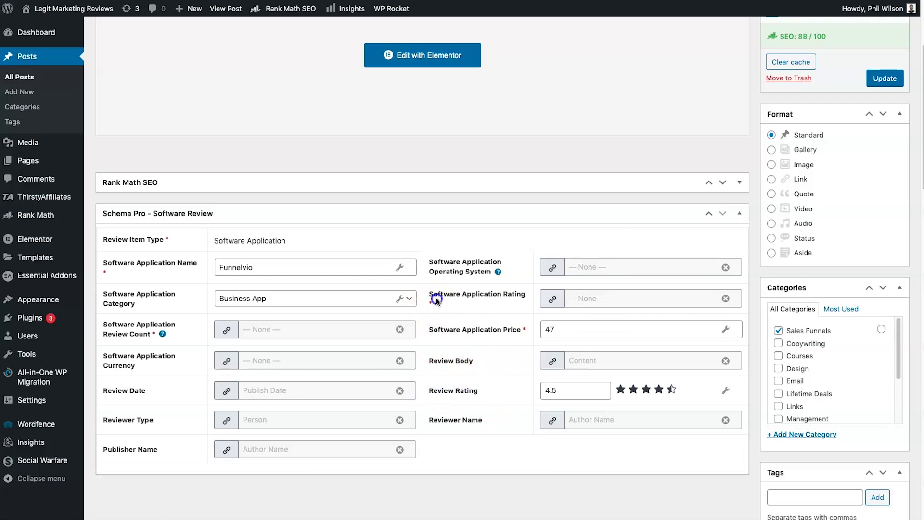
left_click_drag(437, 293, 529, 294)
left_click_drag(429, 389, 471, 392)
left_click(482, 391)
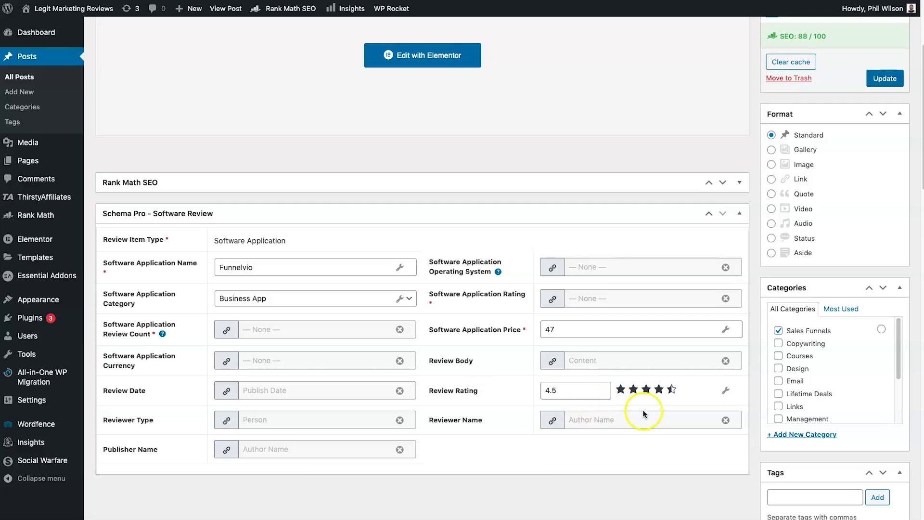
left_click_drag(429, 294, 511, 295)
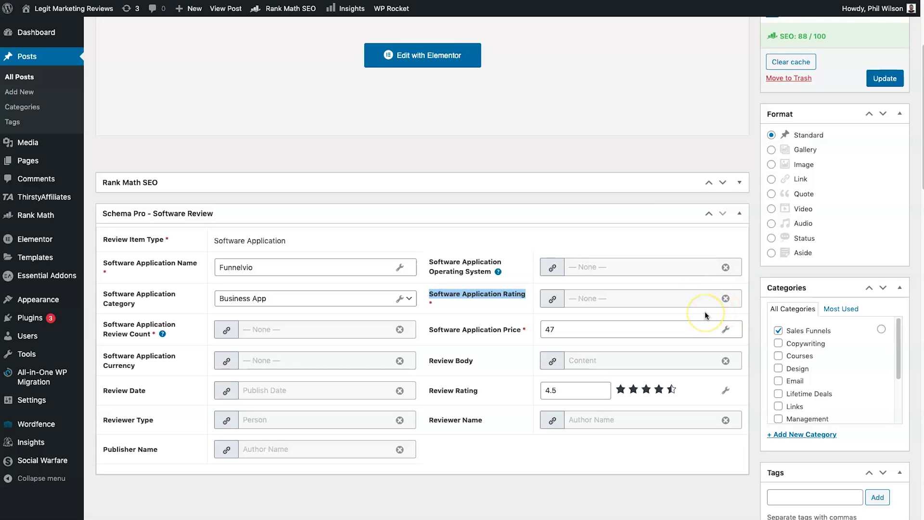
left_click(523, 315)
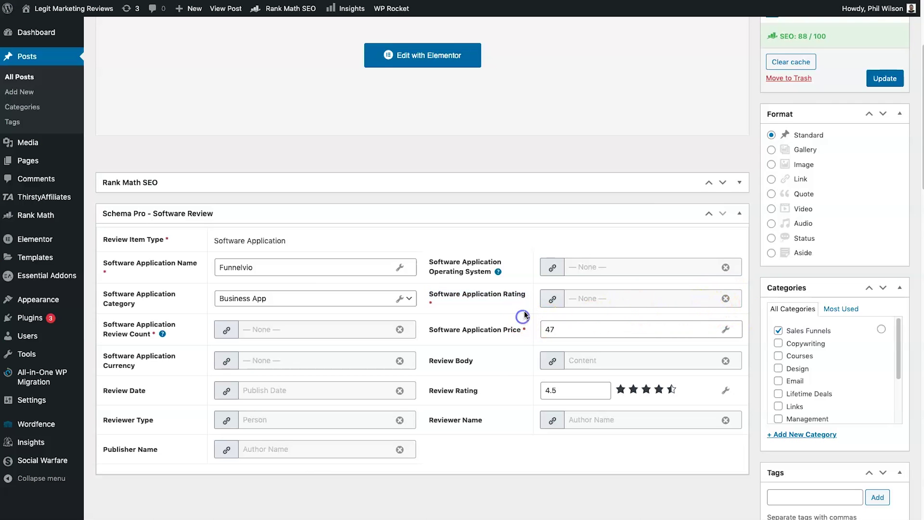
- Enter Web Browser as the Software Application Operating System for the Funnelvio review
left_click(723, 268)
left_click(670, 266)
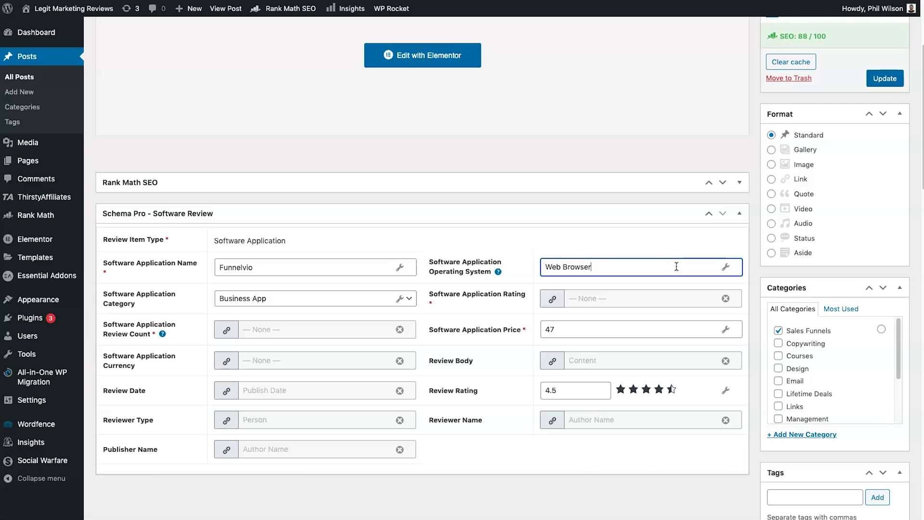
left_click(515, 373)
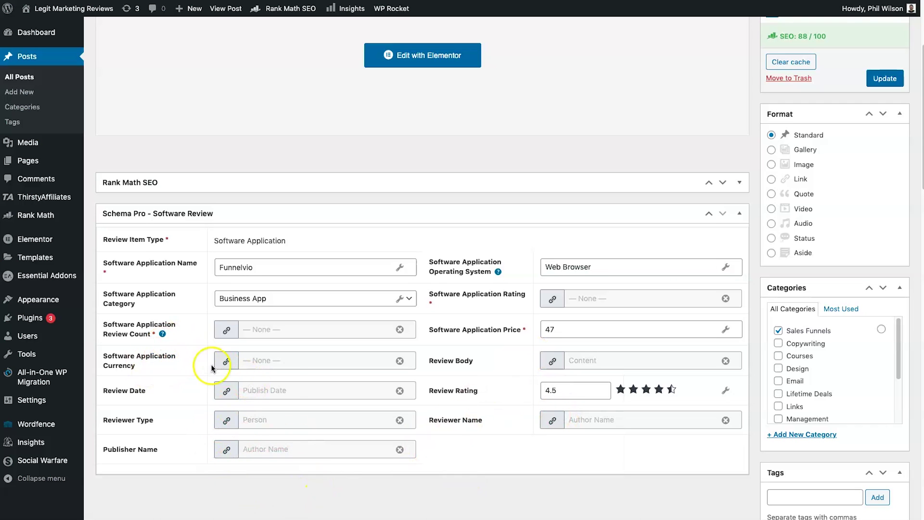
- Set the Software Application Currency of the Funnelvio review to US Dollar
left_click(400, 361)
left_click(349, 362)
type("un")
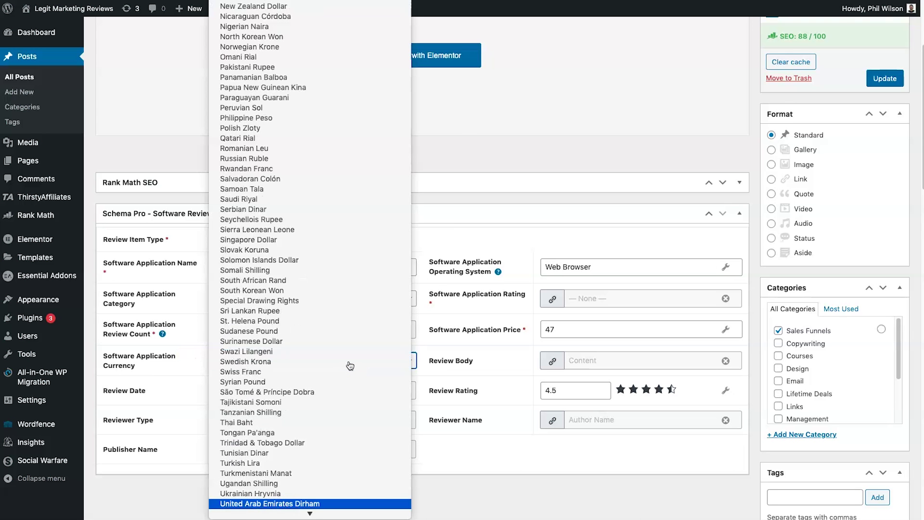
scroll(365, 385, "down", 2)
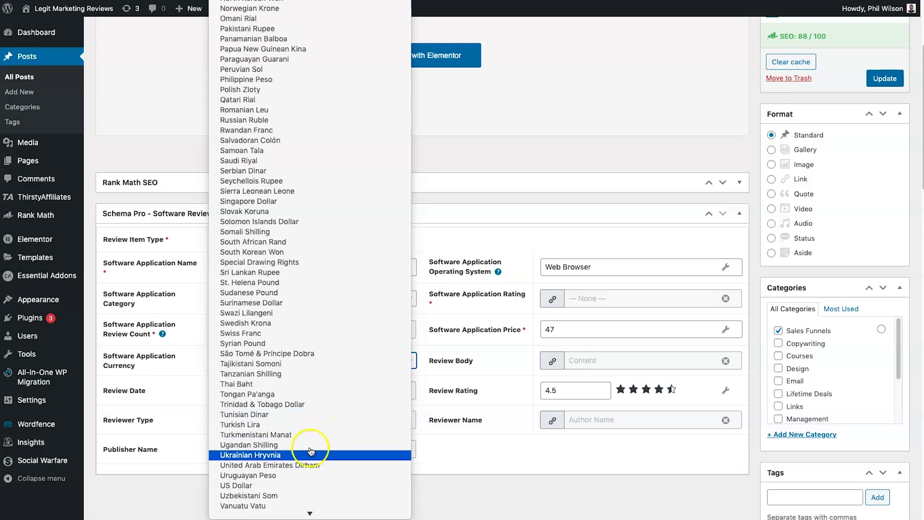
left_click(295, 484)
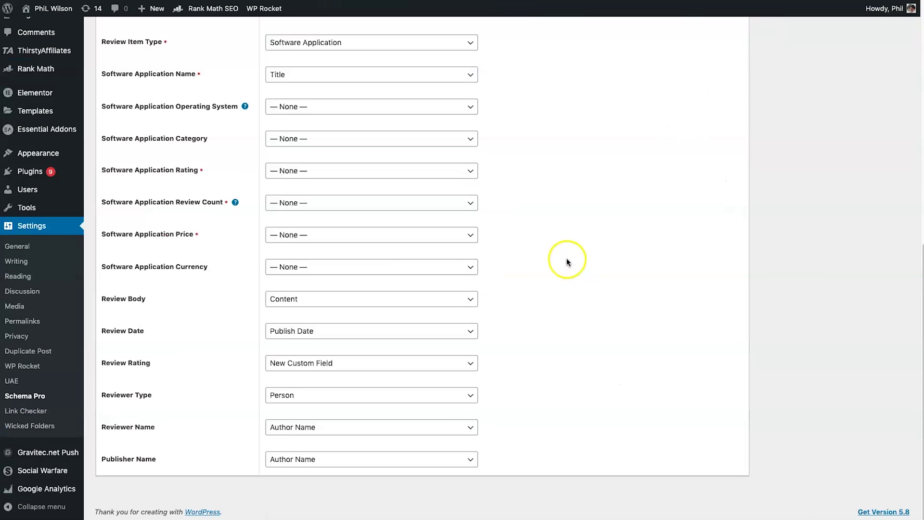
- Switch the Review schema's Review Item Type to Movie and look over the fields from Movie Name to Publisher Name
scroll(529, 240, "up", 3)
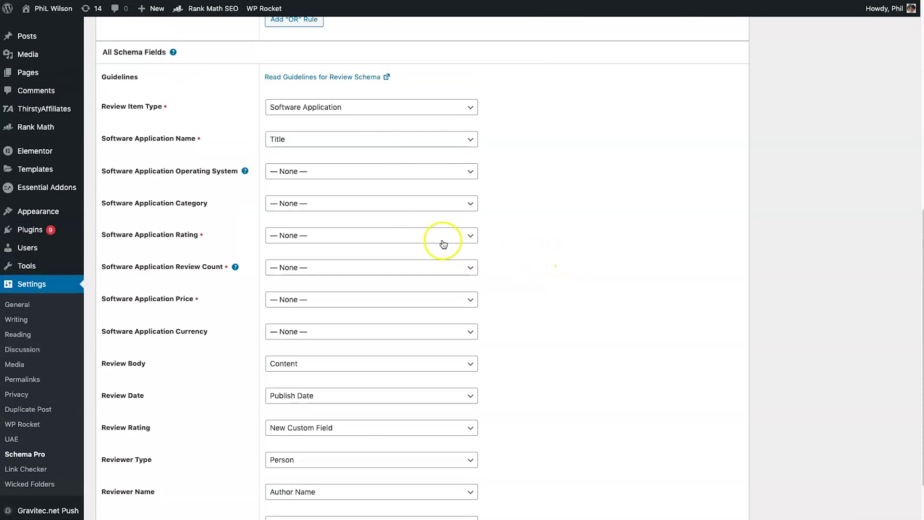
left_click(392, 108)
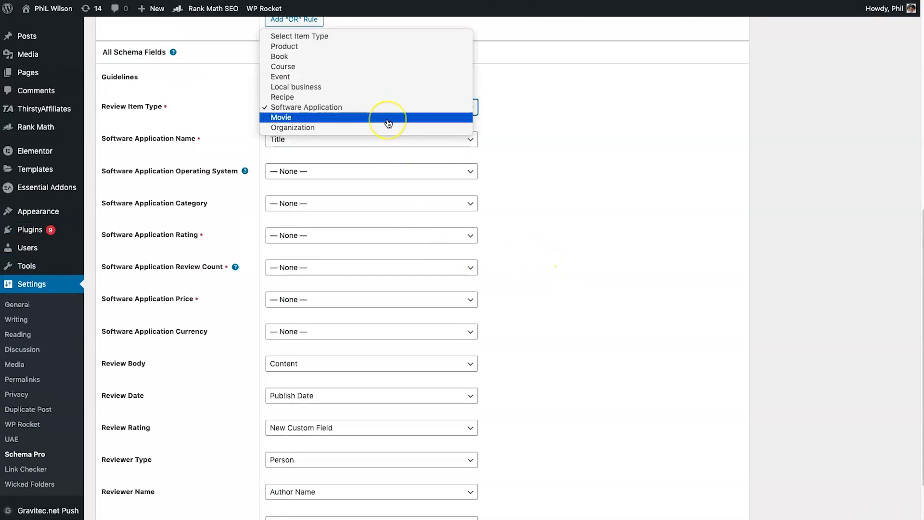
left_click(388, 120)
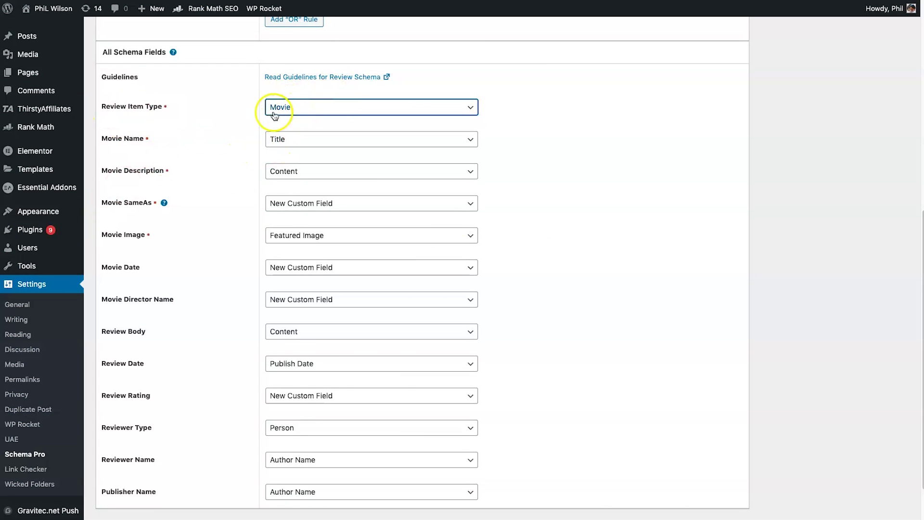
left_click_drag(102, 140, 165, 502)
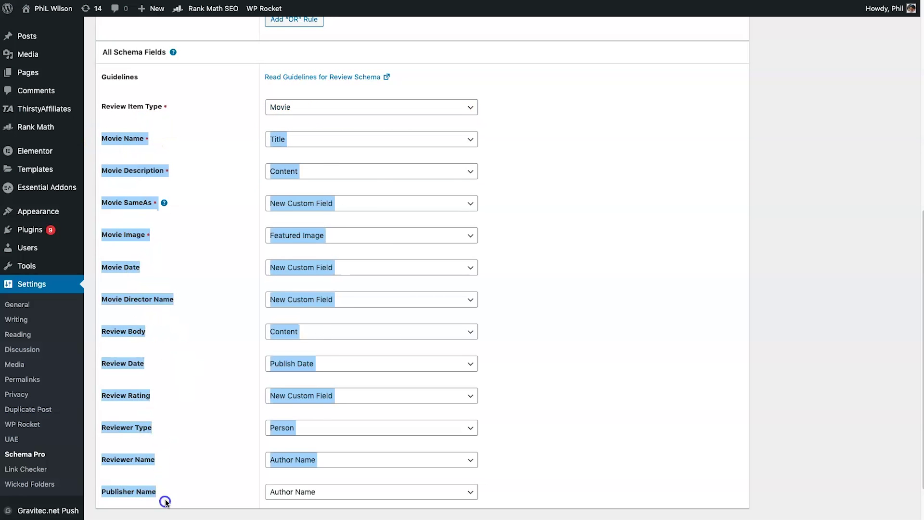
left_click(166, 502)
- Switch the Review Item Type to Recipe and then to Local business to compare their schema fields
left_click(304, 108)
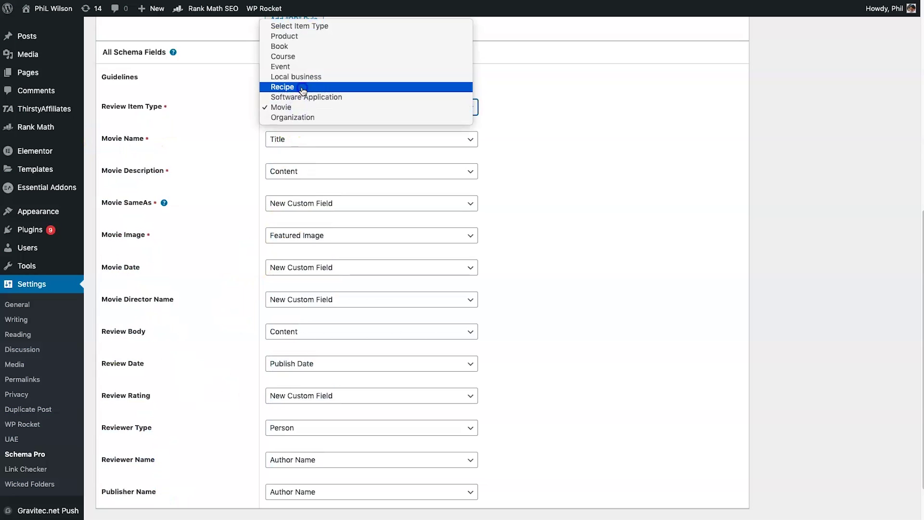
left_click(303, 88)
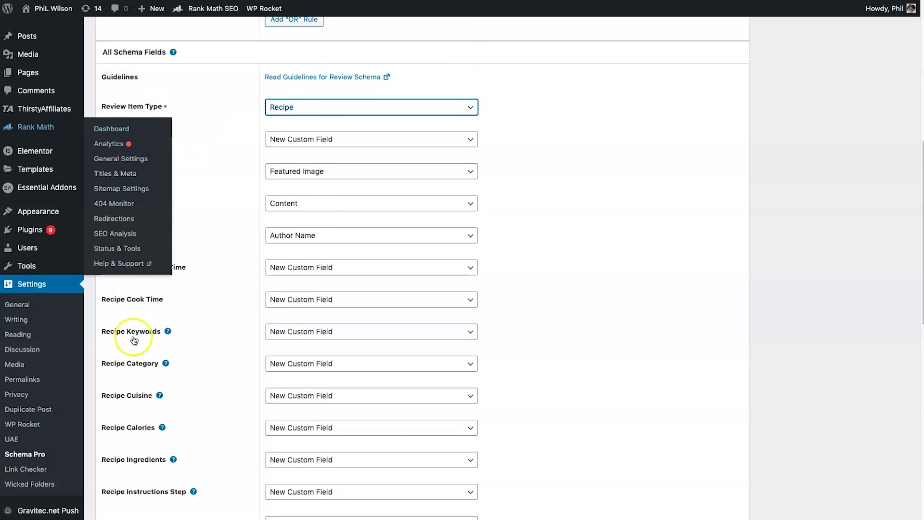
left_click(298, 106)
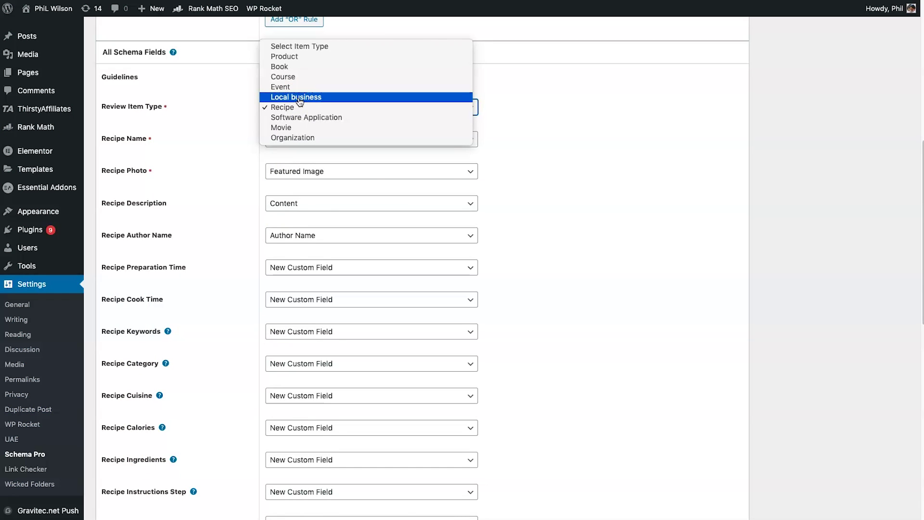
left_click(193, 131)
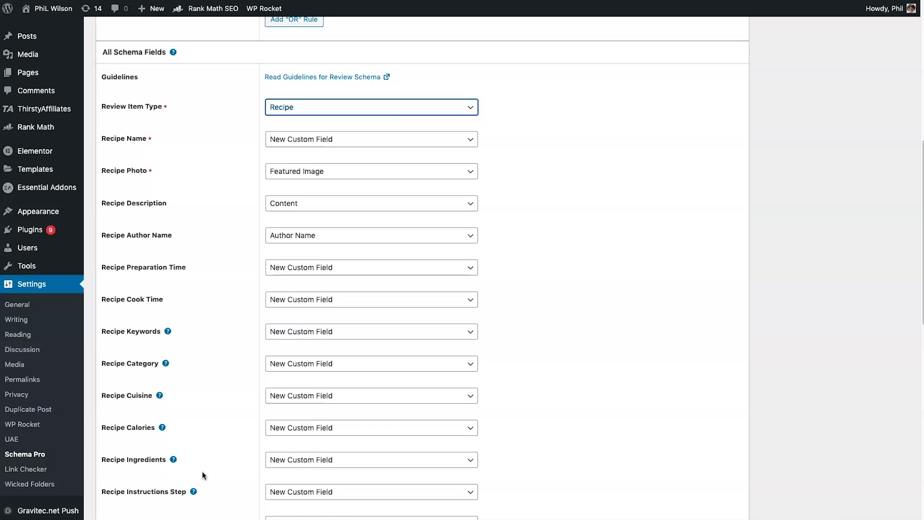
left_click(285, 115)
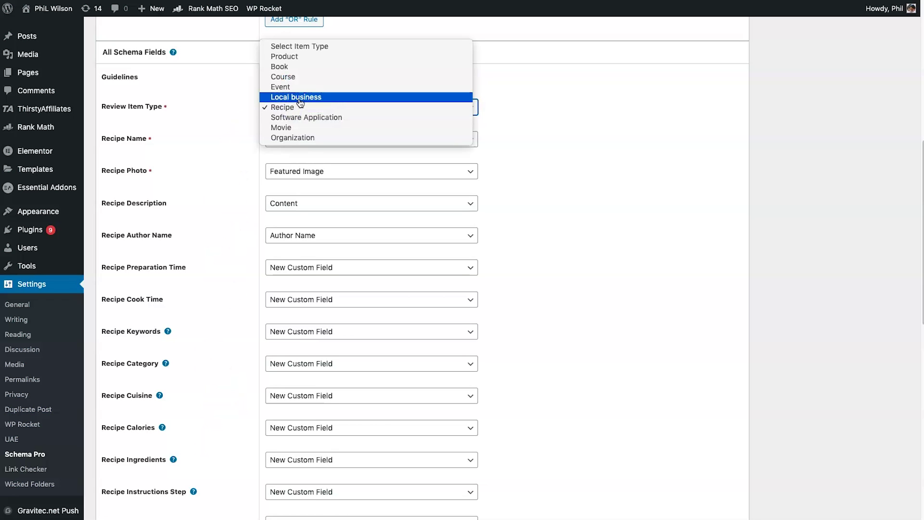
left_click(299, 98)
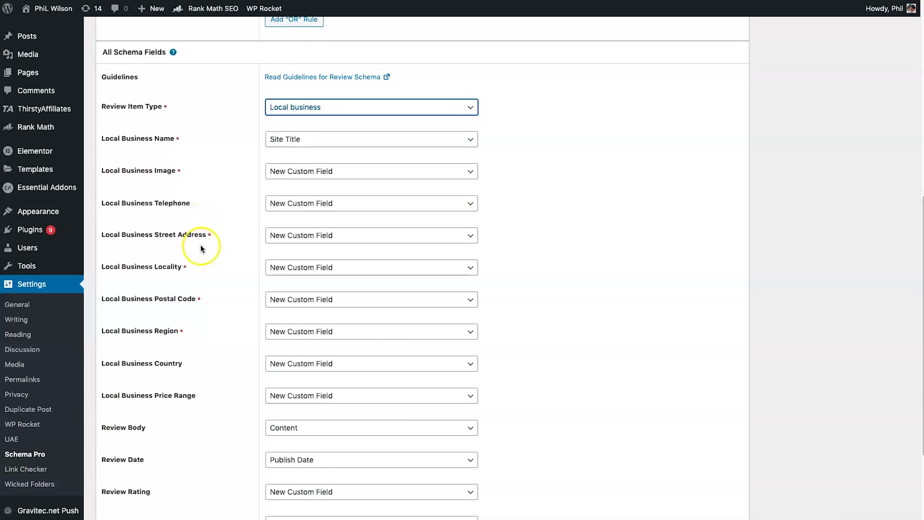
- Set the Review Item Type to Event and look through the schema's settings and event fields
left_click(295, 110)
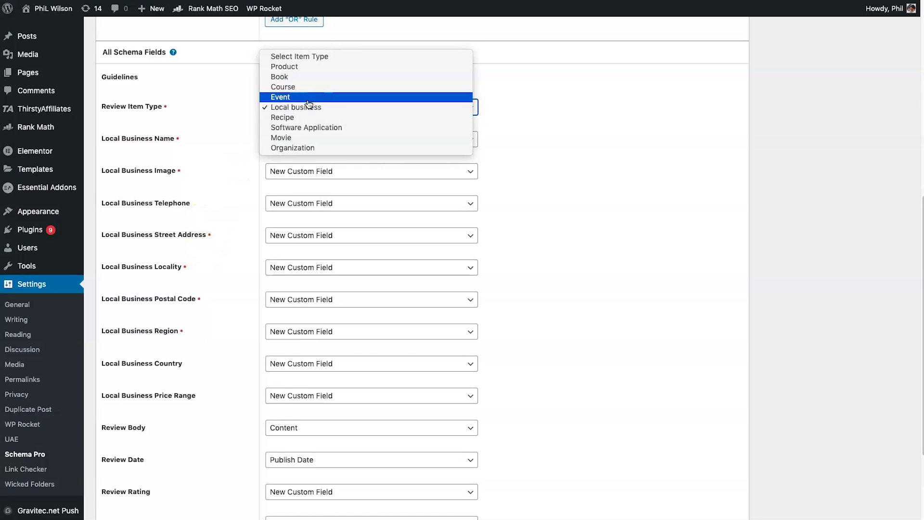
left_click(310, 98)
scroll(498, 140, "up", 5)
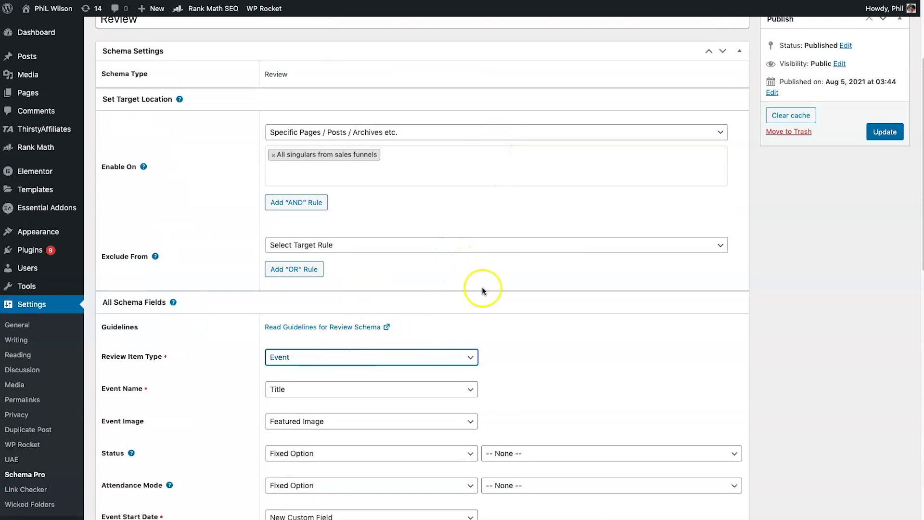
scroll(487, 281, "up", 3)
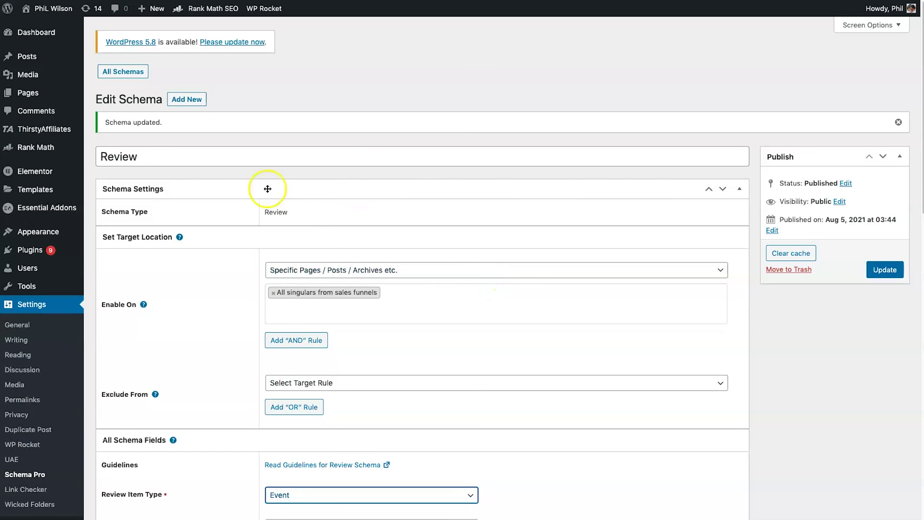
scroll(748, 157, "down", 7)
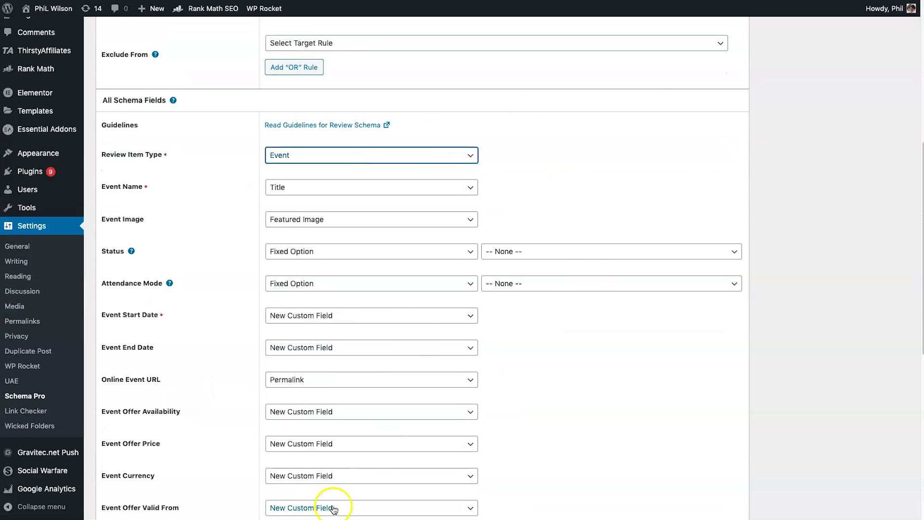
scroll(333, 509, "down", 2)
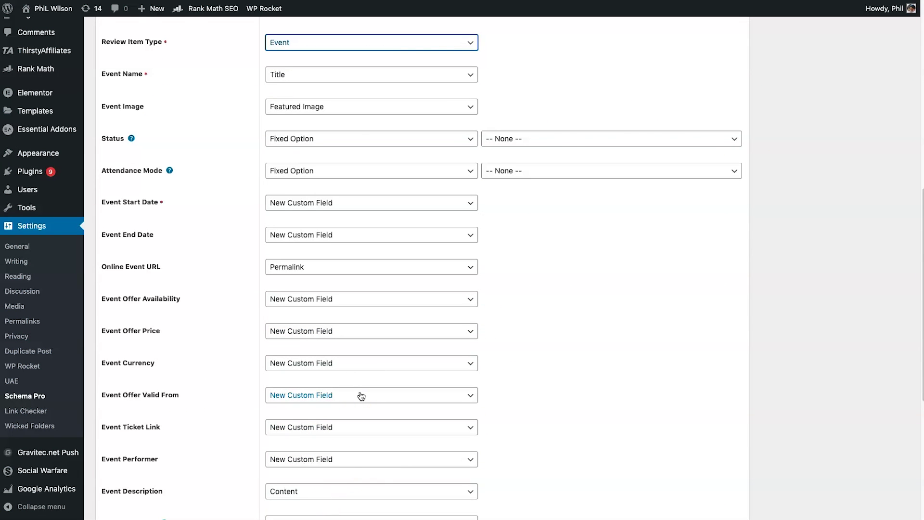
- Return to the Funnelvio post and look over its completed Schema Pro Software Review fields
scroll(516, 227, "up", 2)
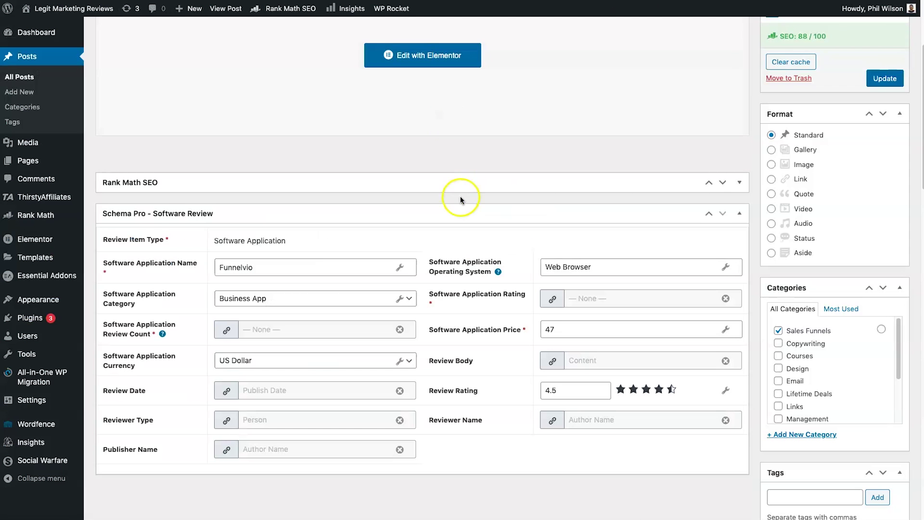
scroll(460, 195, "down", 1)
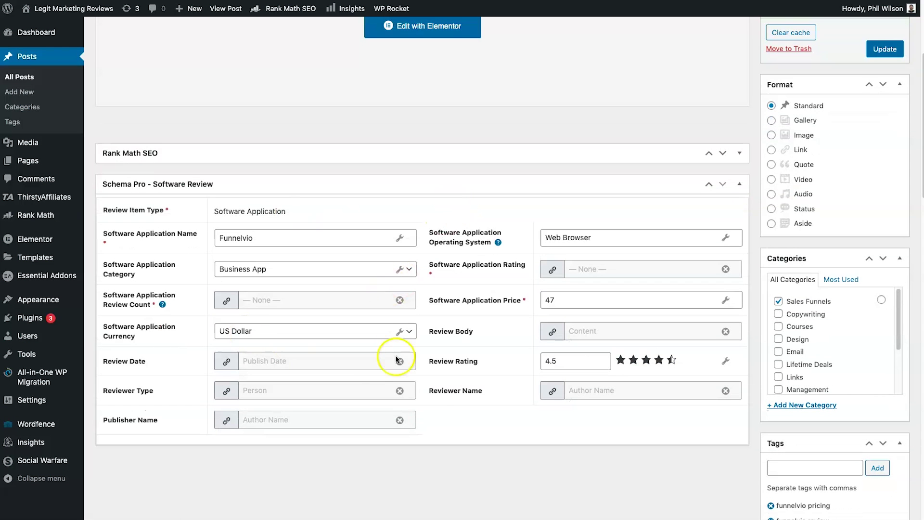